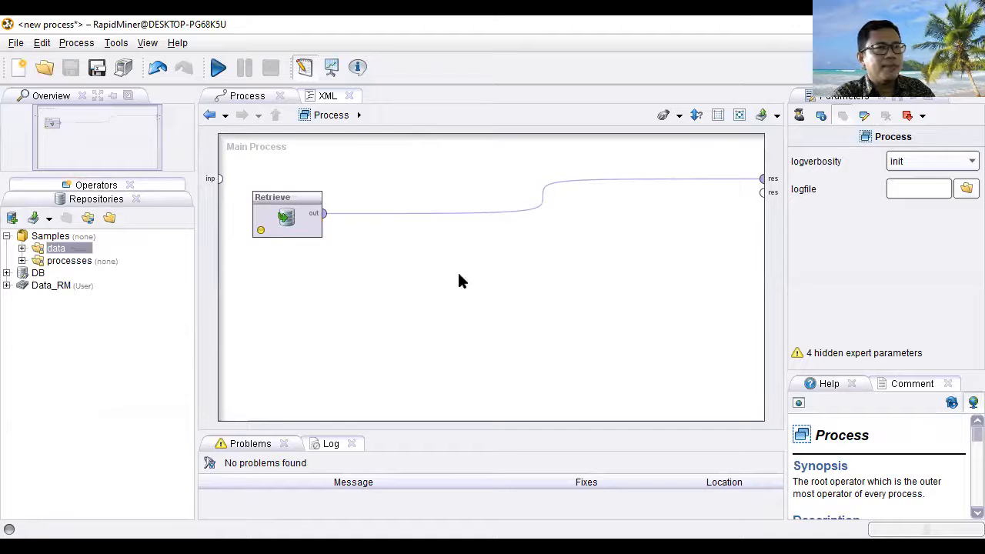
Step: Insert an X-Validation building block into the main process and open its training and testing subprocesses
left_click(42, 44)
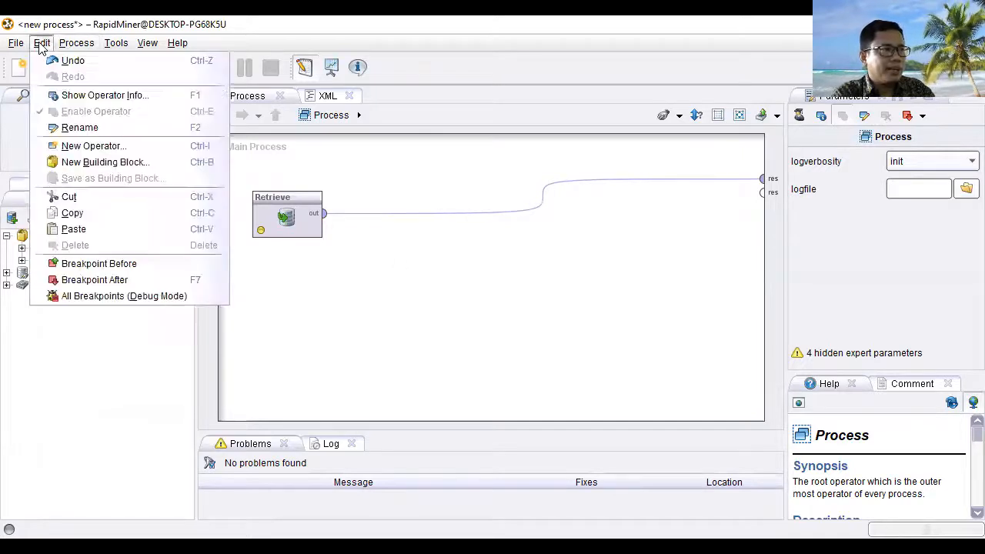
left_click(121, 162)
double_click(304, 209)
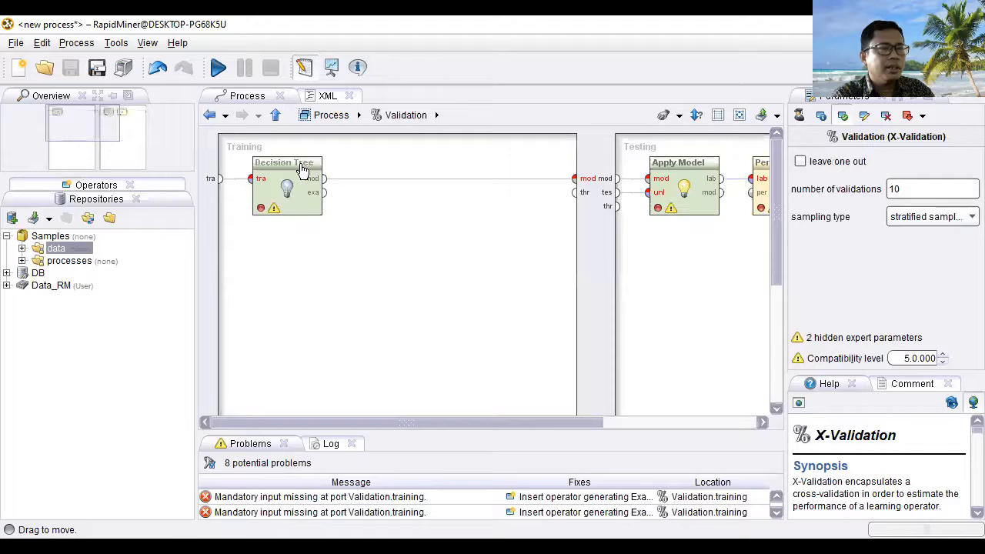
Step: Replace the Decision Tree operator in the Training subprocess with Naive Bayes
left_click(304, 169)
right_click(304, 169)
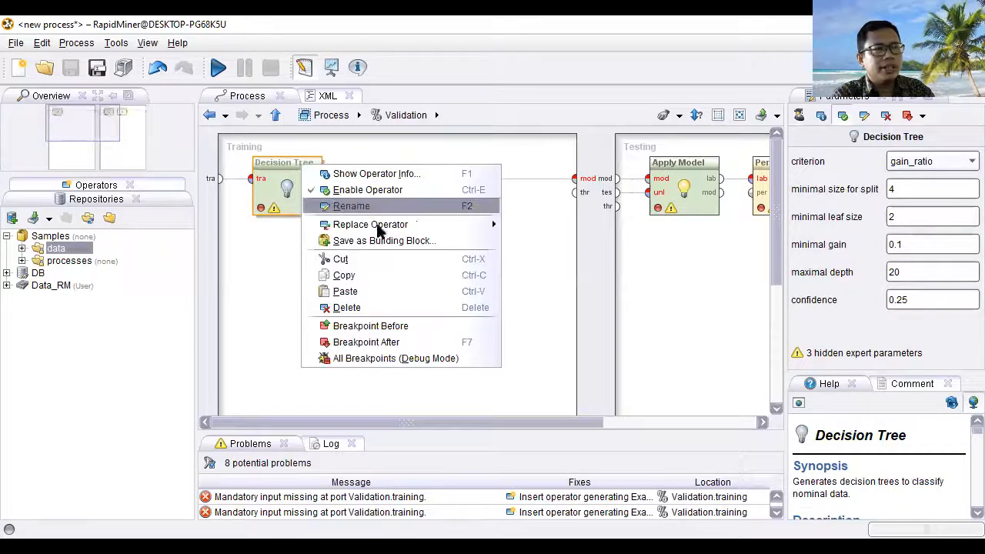
mouse_move(399, 229)
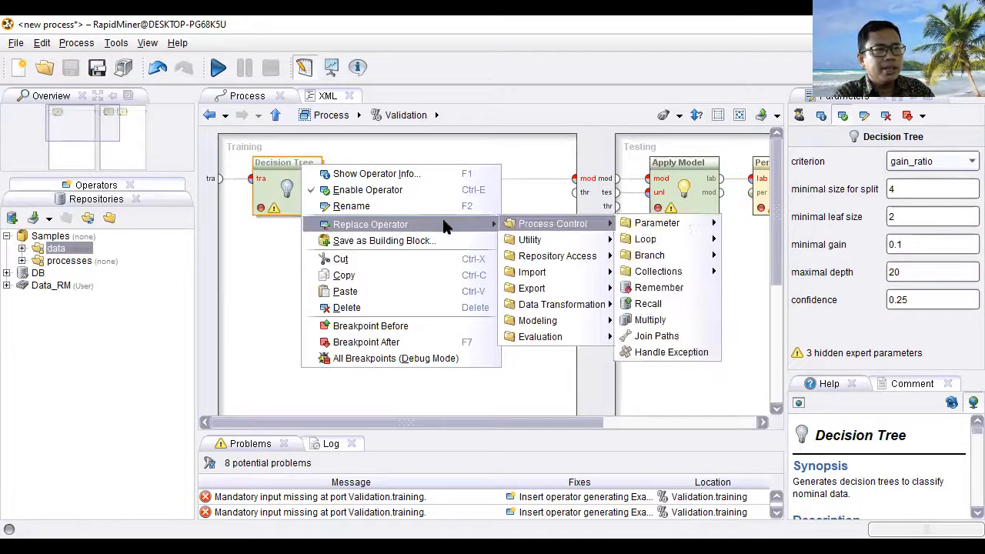
mouse_move(553, 322)
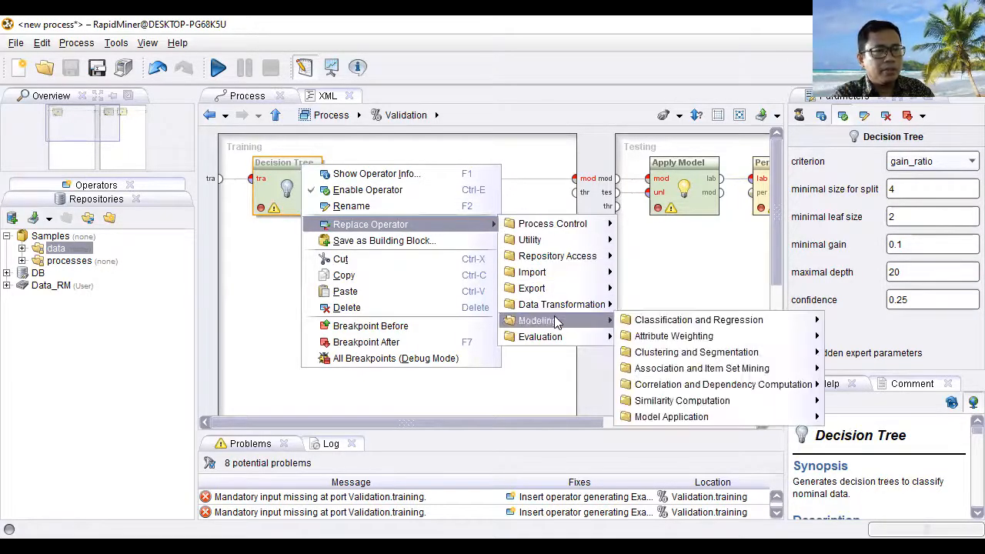
mouse_move(706, 325)
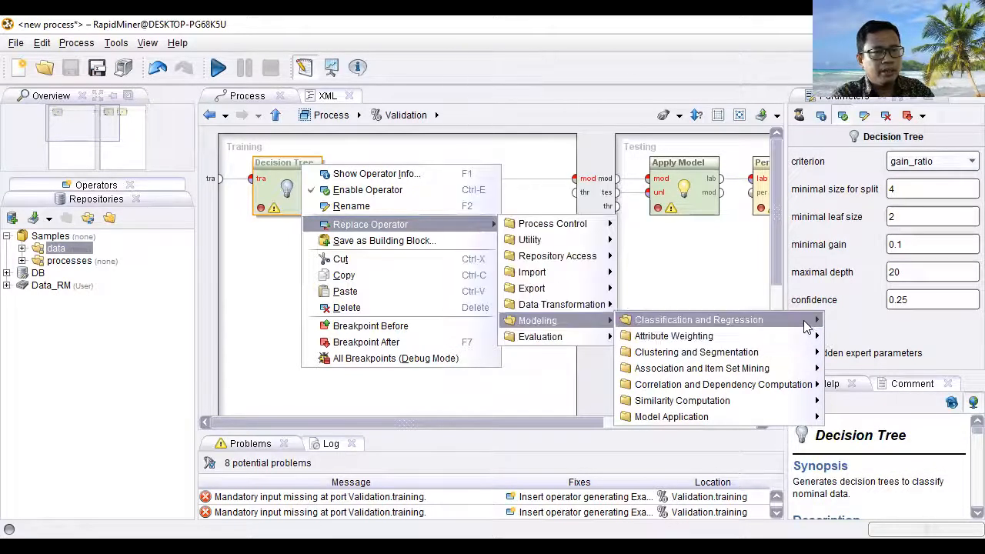
mouse_move(815, 319)
mouse_move(885, 335)
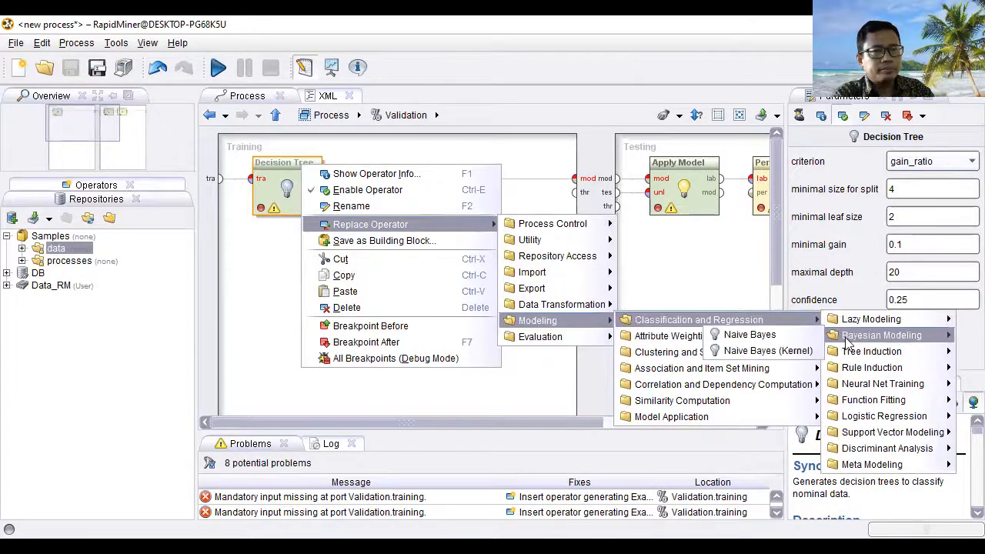
left_click(719, 334)
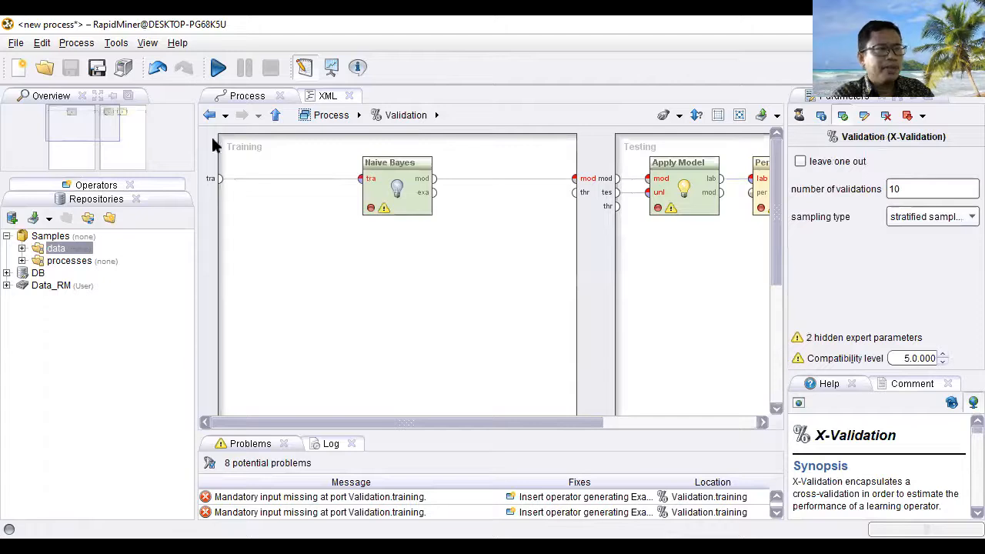
Step: Return to the main process, place Validation beside Retrieve, and connect Retrieve's output to Validation's training input
left_click(276, 117)
left_click_drag(289, 177, 504, 244)
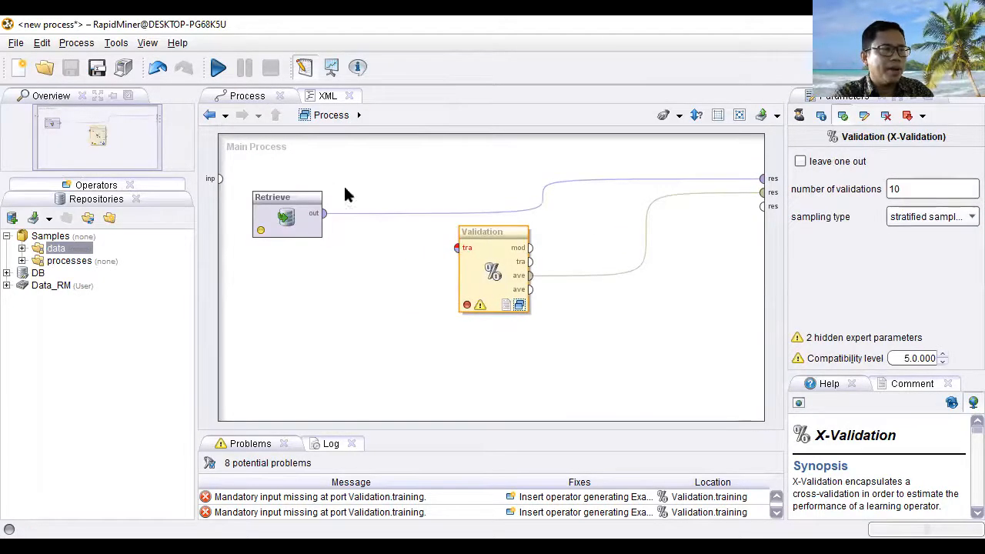
left_click_drag(324, 213, 488, 193)
left_click(587, 323)
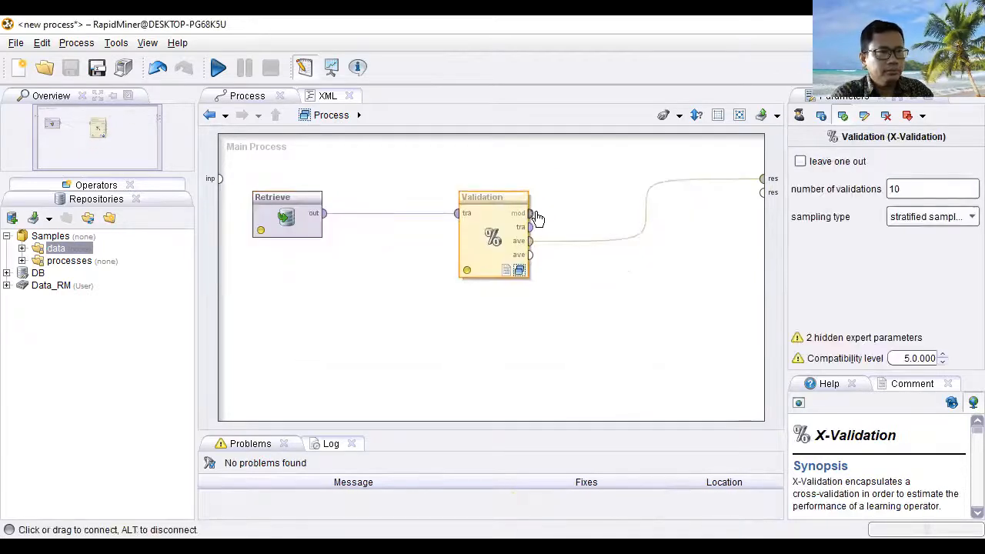
Step: Connect Validation's mod, tra and first ave outputs to the first three result ports of the main process
left_click_drag(534, 220, 762, 180)
left_click(588, 325)
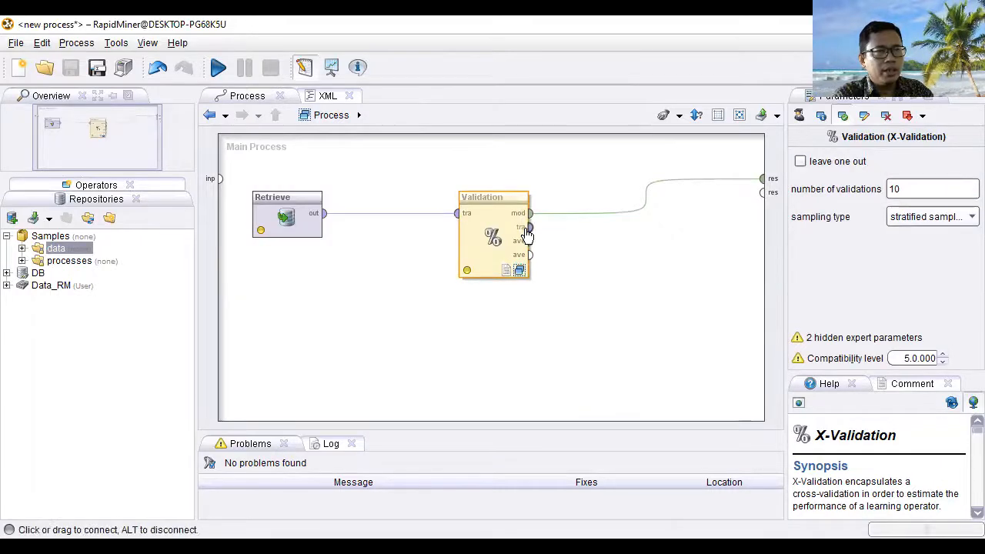
left_click_drag(529, 228, 763, 192)
left_click_drag(530, 241, 763, 207)
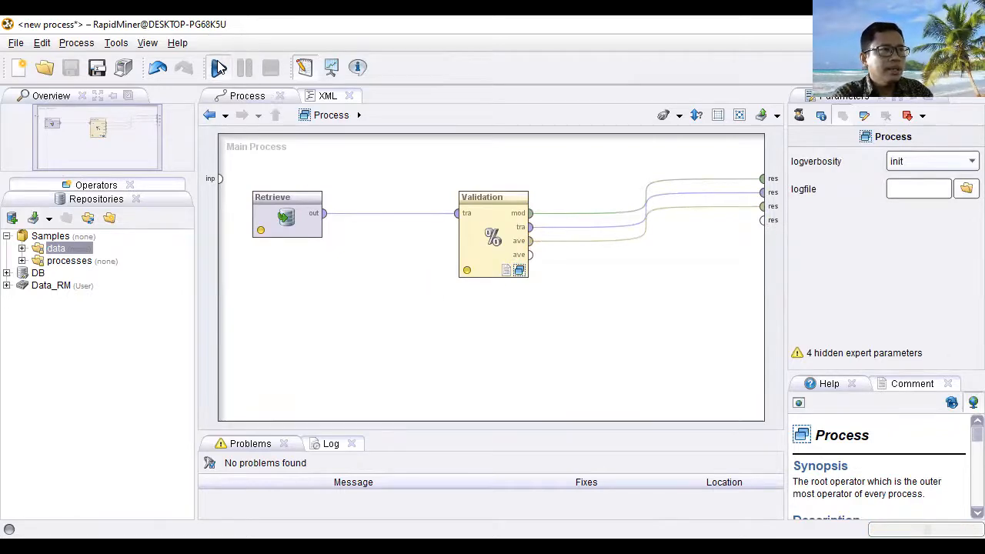
Step: Run the process without saving it and review the PerformanceVector and the Naive Bayes SimpleDistribution results
key("F11")
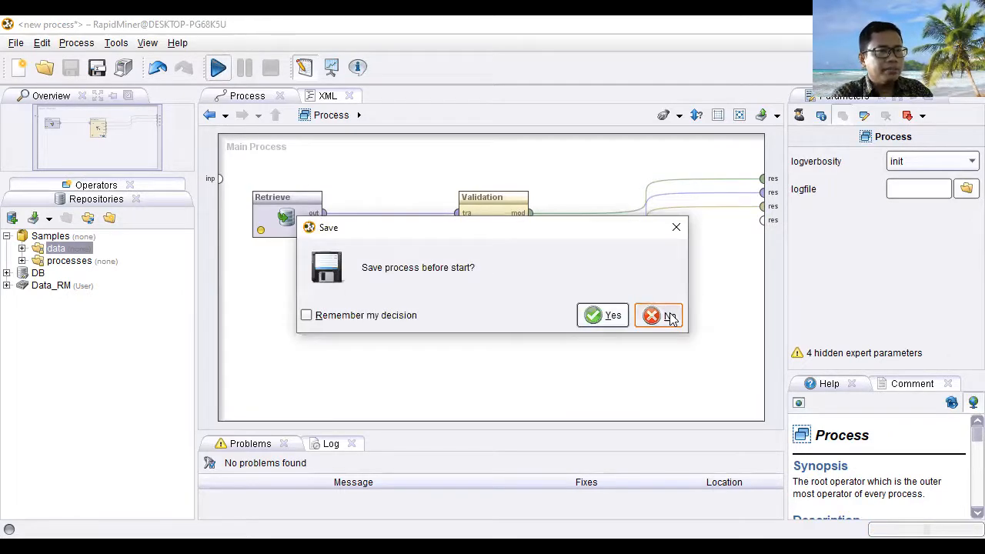
left_click(605, 317)
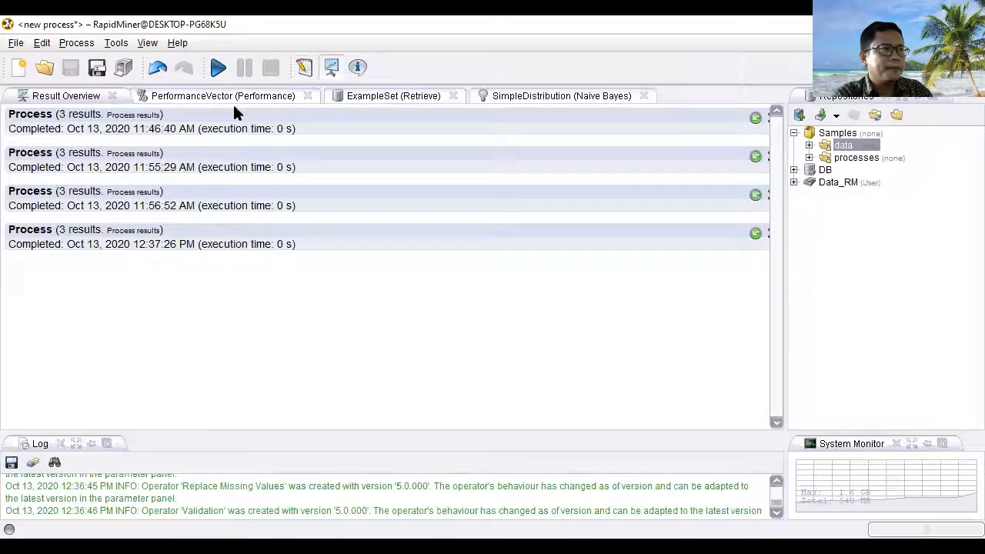
left_click(231, 97)
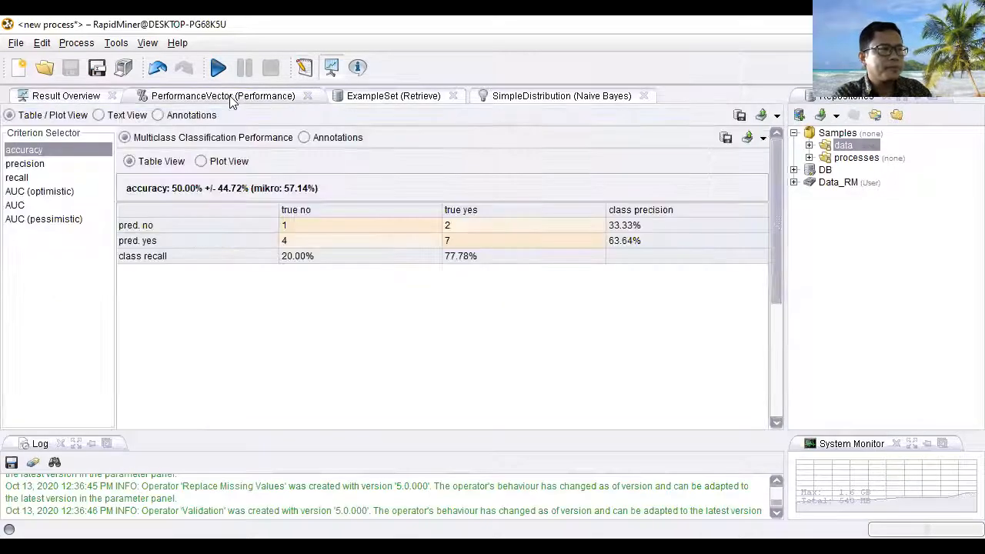
left_click(549, 97)
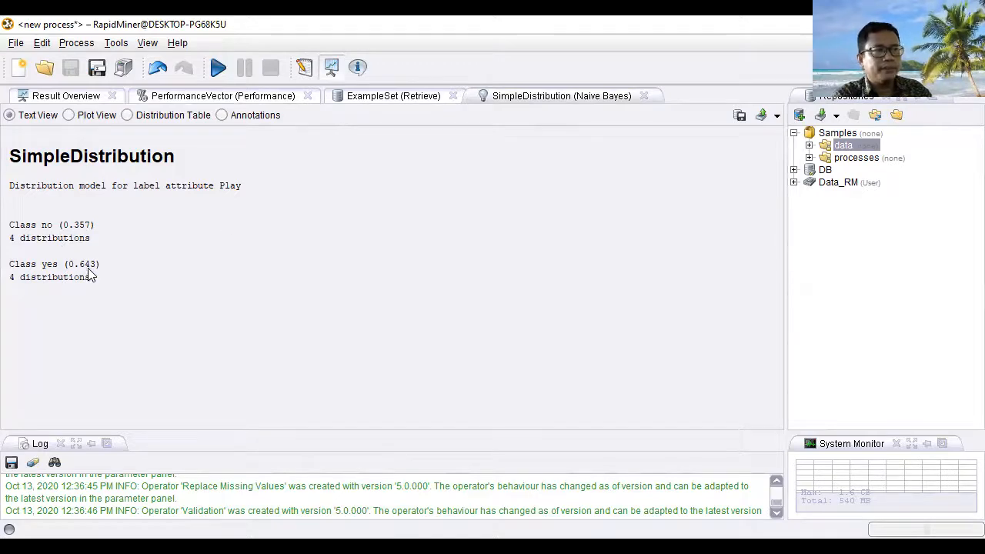
left_click(247, 97)
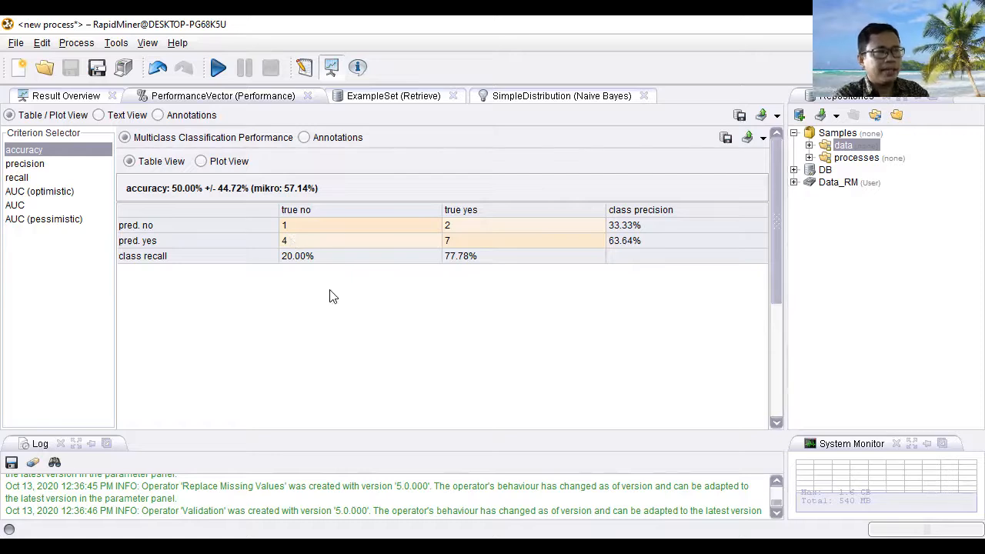
Step: Start a new empty process
left_click(21, 72)
left_click(586, 315)
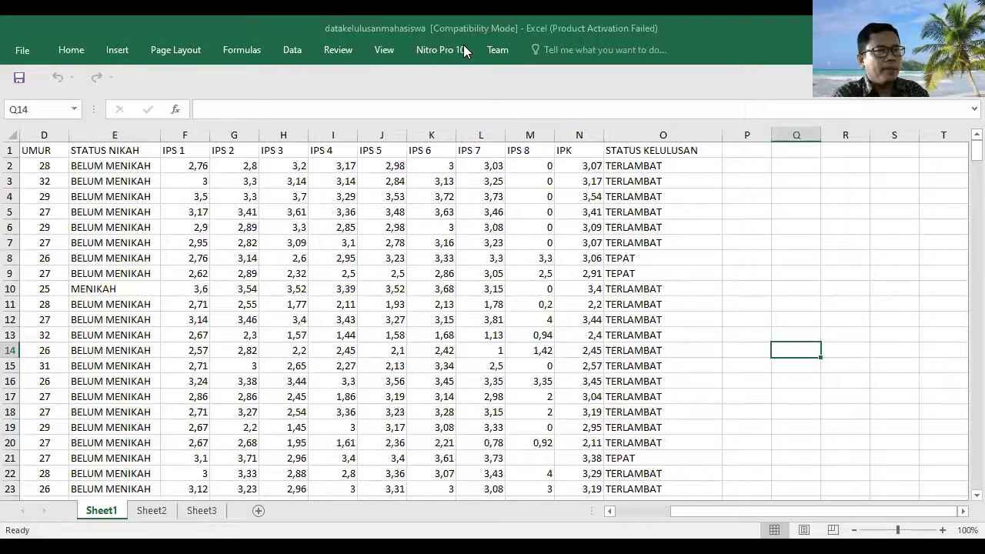
Step: Switch to the datakelulusanmahasiswa workbook in Excel and examine the column headings on Sheet1 from NAMA to STATUS KELULUSAN
left_click(631, 242)
left_click_drag(772, 512, 615, 514)
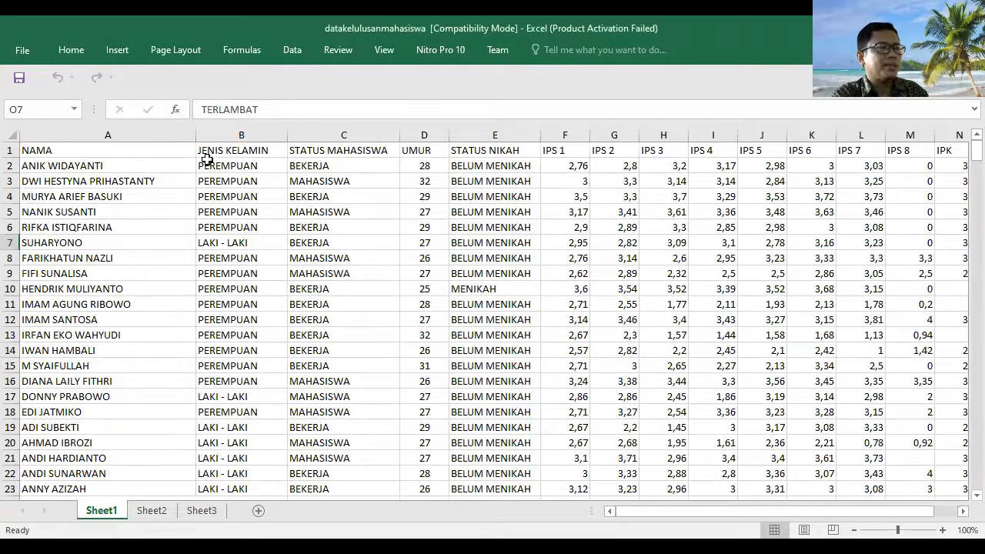
left_click(122, 150)
key("Escape")
key("Right")
key("Right")
key("Right")
key("Right")
key("Right")
key("Right")
key("Right")
key("Right")
key("Right")
key("Right")
key("Right")
key("Right")
key("Right")
key("Right")
key("Right")
key("Right")
key("Right")
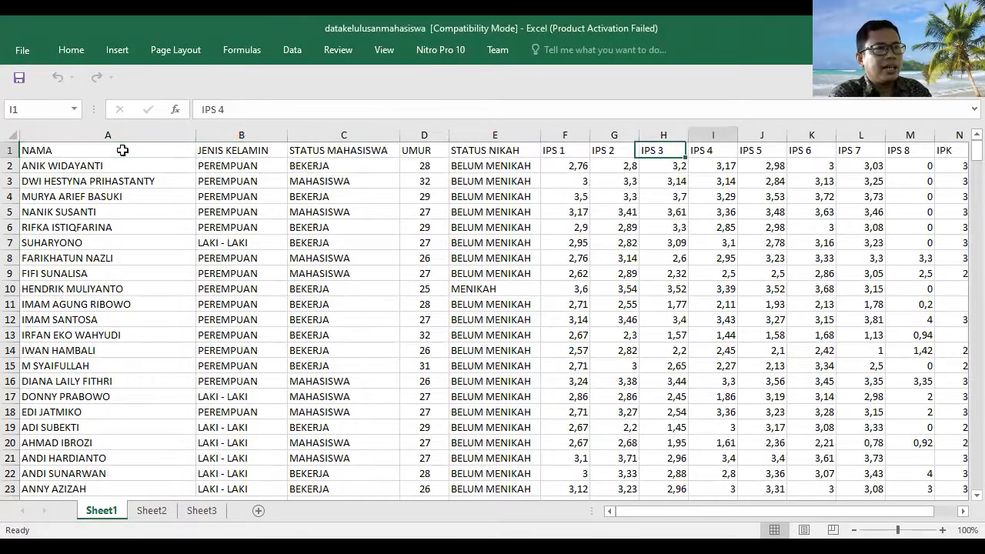
key("Left")
key("Left")
key("Left")
key("Left")
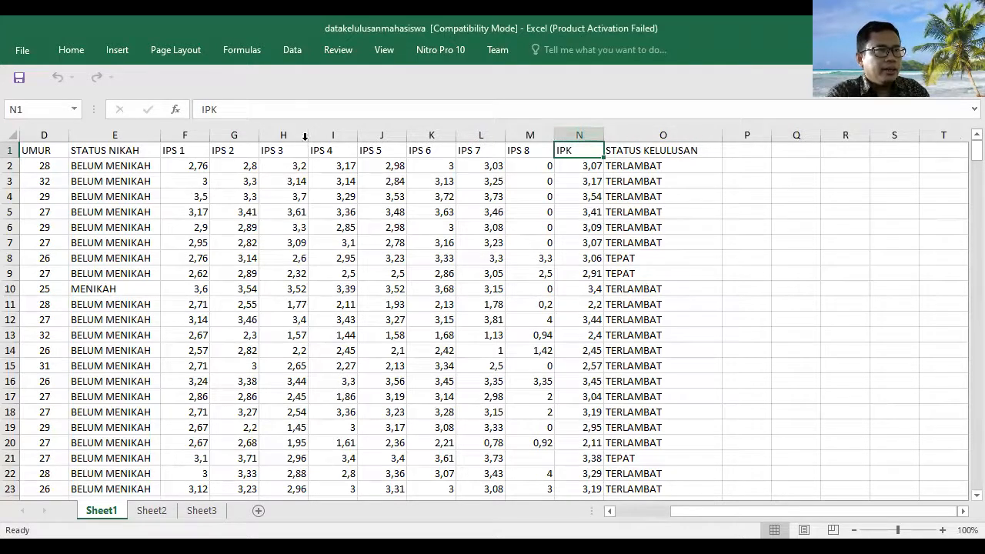
Step: Examine the UMUR, IPK and STATUS KELULUSAN columns of the student data
left_click(30, 131)
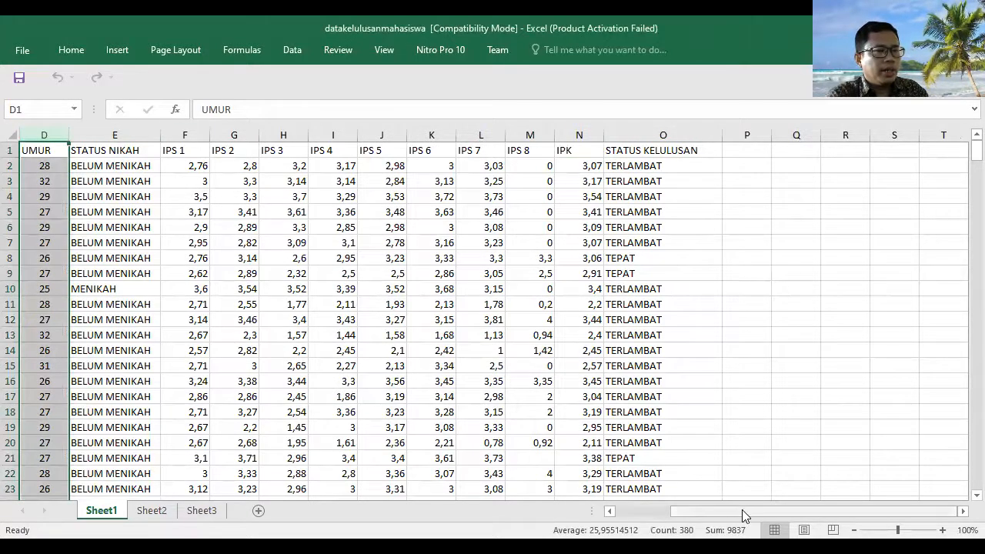
mouse_move(691, 518)
left_mouse_down()
mouse_move(669, 519)
mouse_move(690, 518)
left_mouse_up()
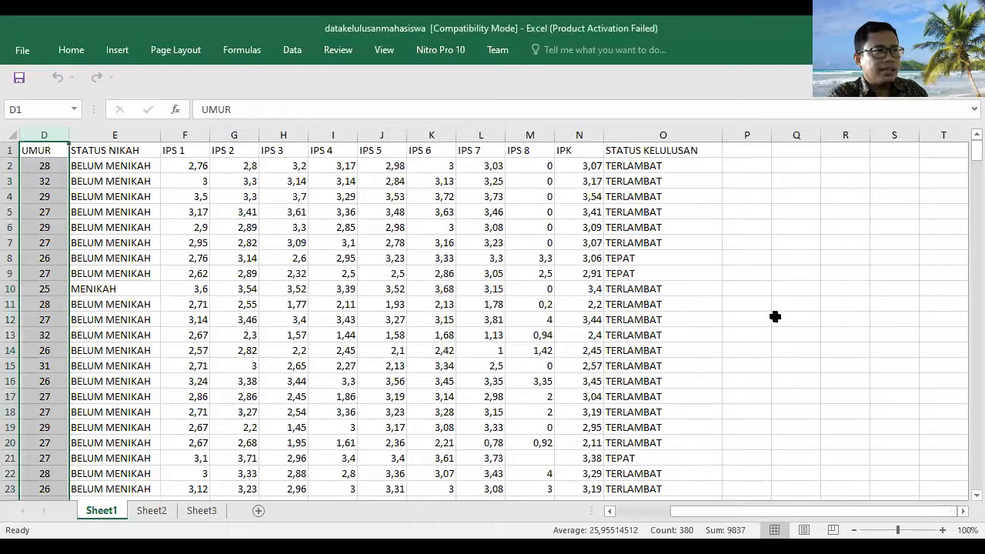
left_click(579, 133)
left_click(653, 132)
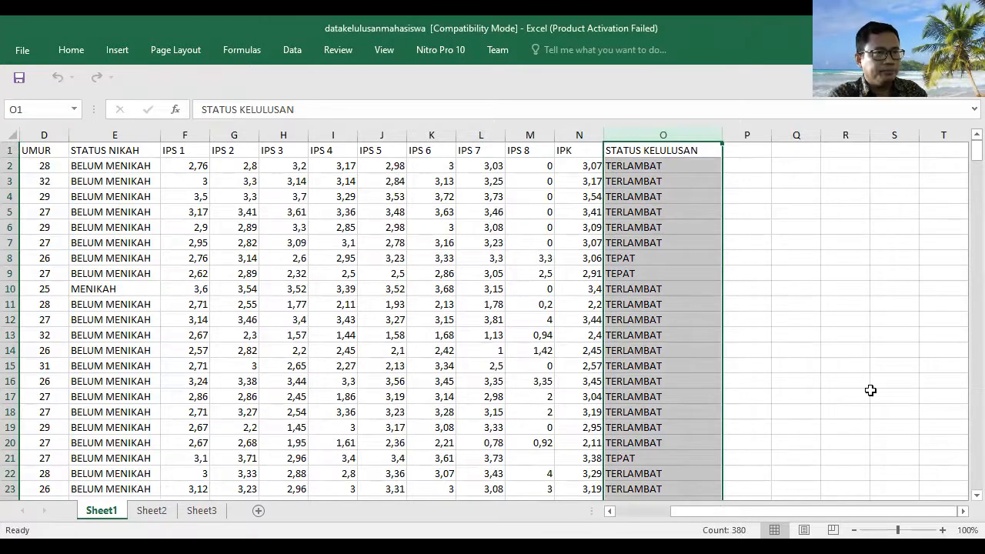
Step: Look through the student records on Sheet1 down to the last rows and back up to the beginning
left_click_drag(974, 154, 966, 481)
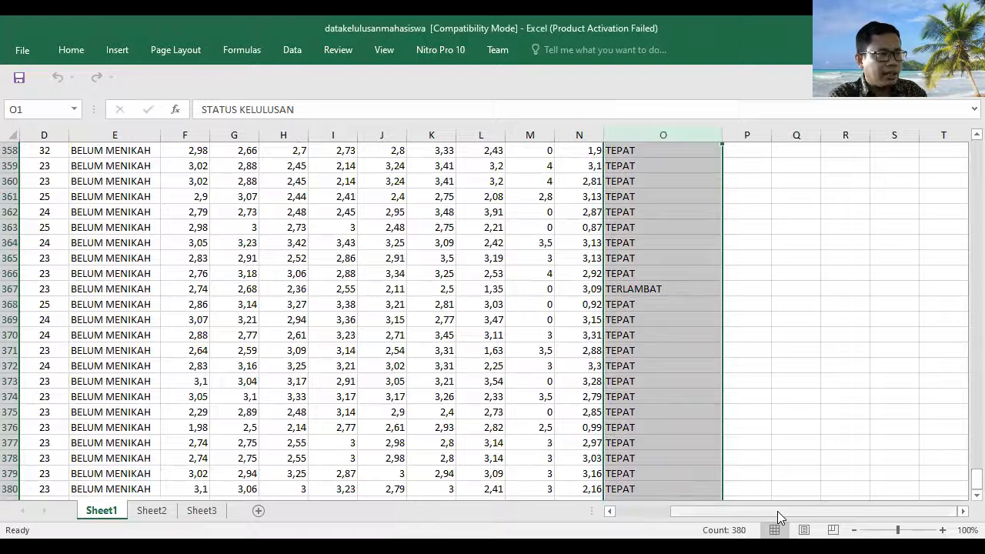
left_click_drag(777, 512, 704, 511)
scroll(51, 421, "up", 5)
scroll(51, 421, "up", 20)
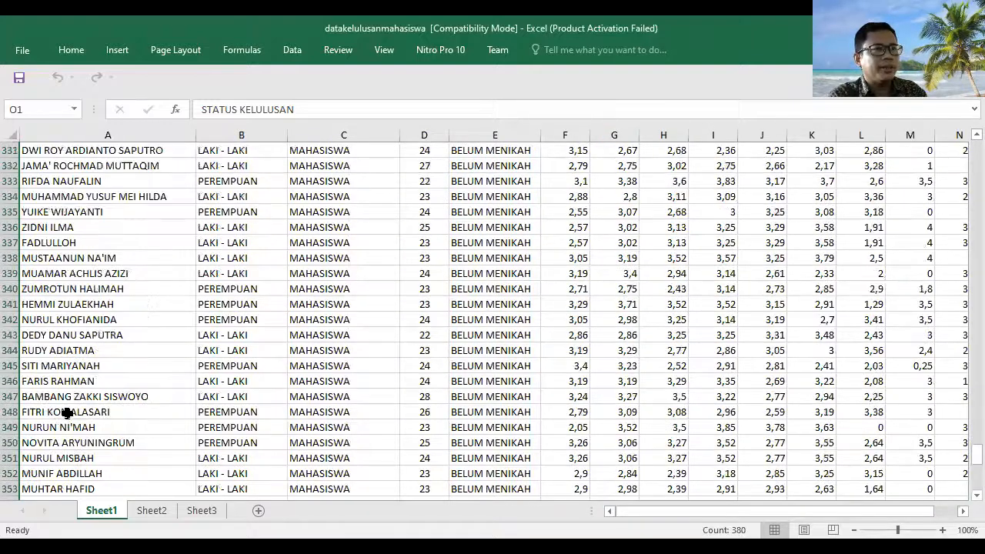
scroll(202, 283, "up", 13)
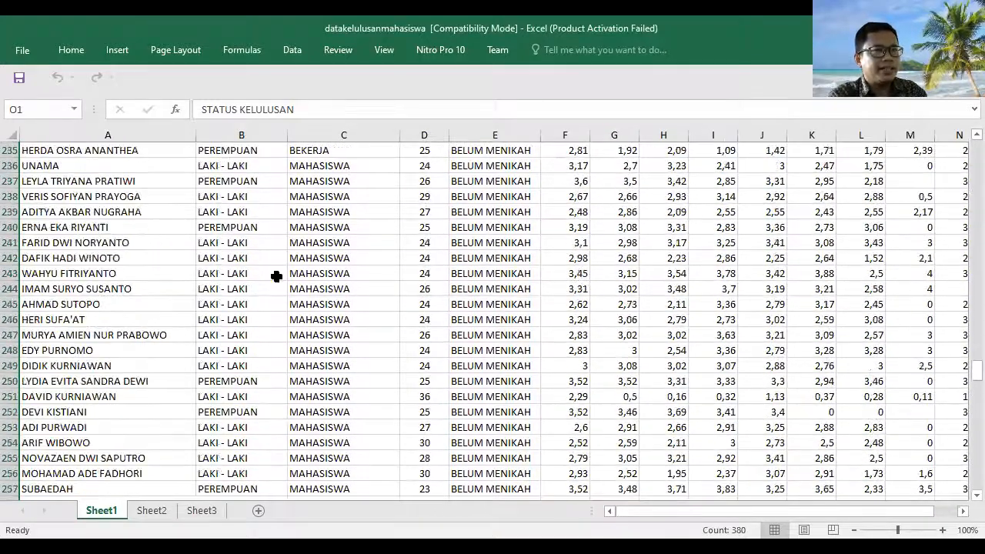
left_click_drag(961, 367, 961, 139)
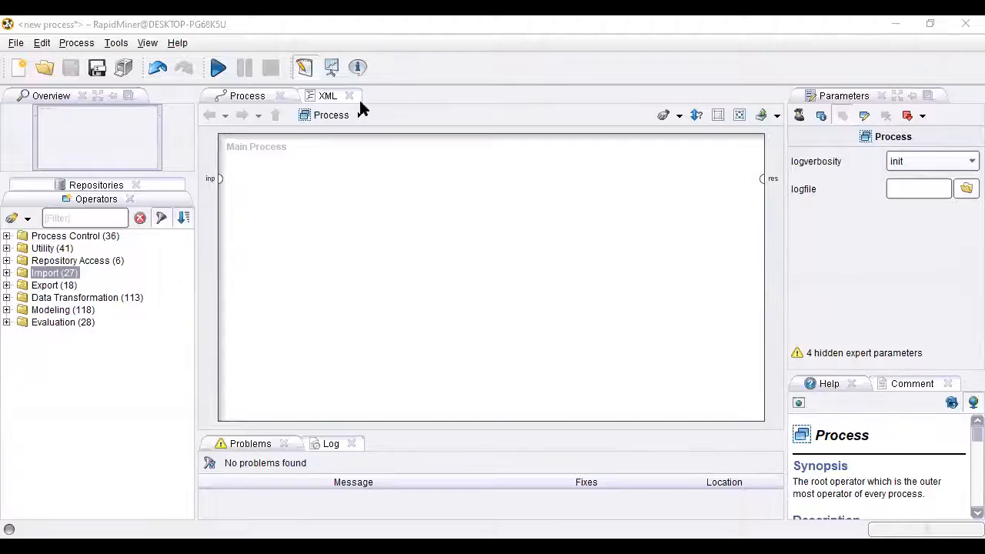
Step: Switch back to RapidMiner, find and add a Read Excel operator to the process, and open its Import Configuration Wizard
left_click(86, 219)
type("read")
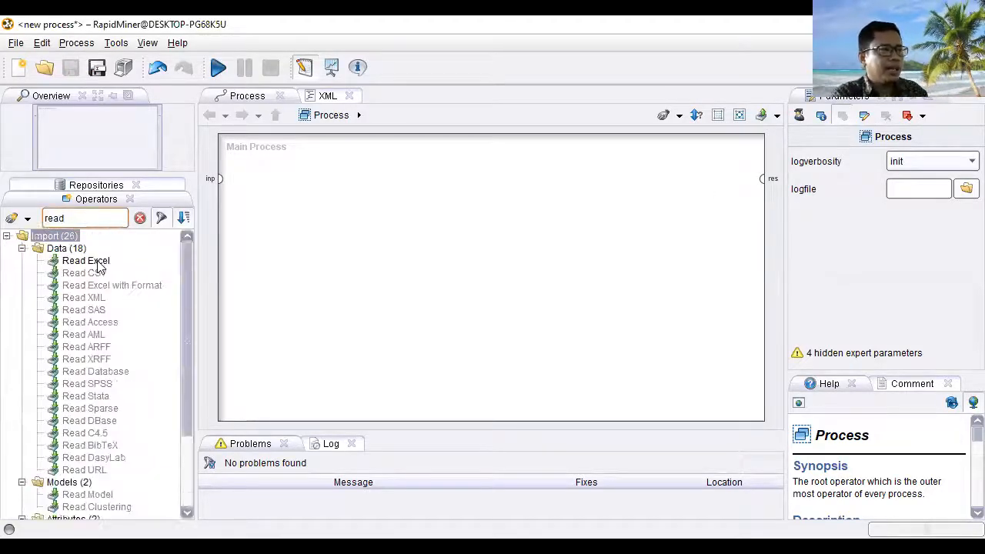
left_click_drag(98, 266, 296, 207)
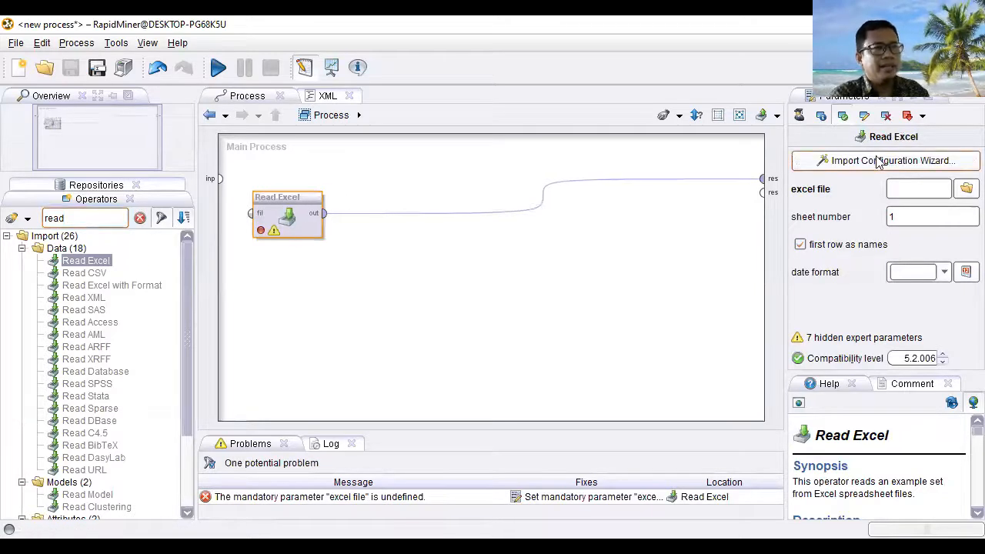
left_click(875, 164)
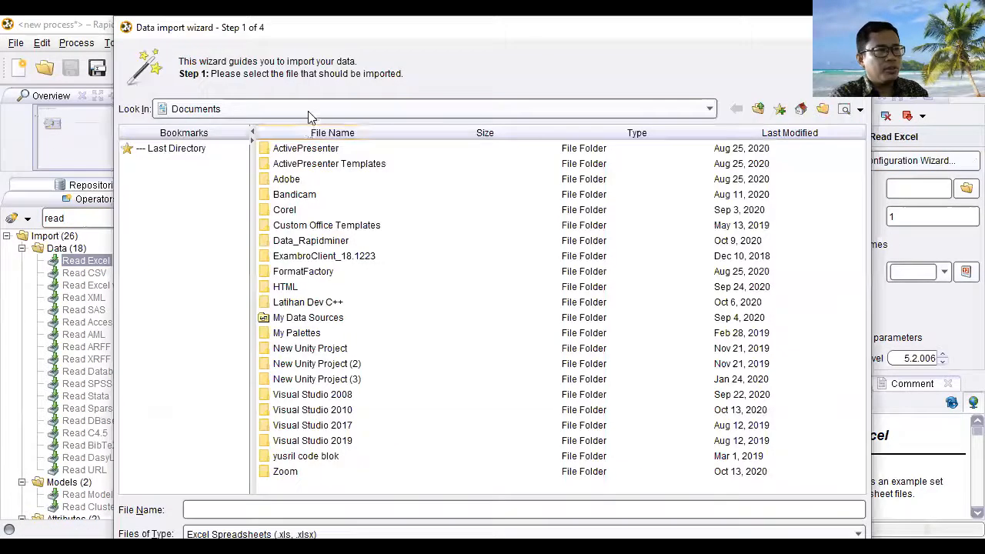
left_click(308, 112)
left_click(206, 130)
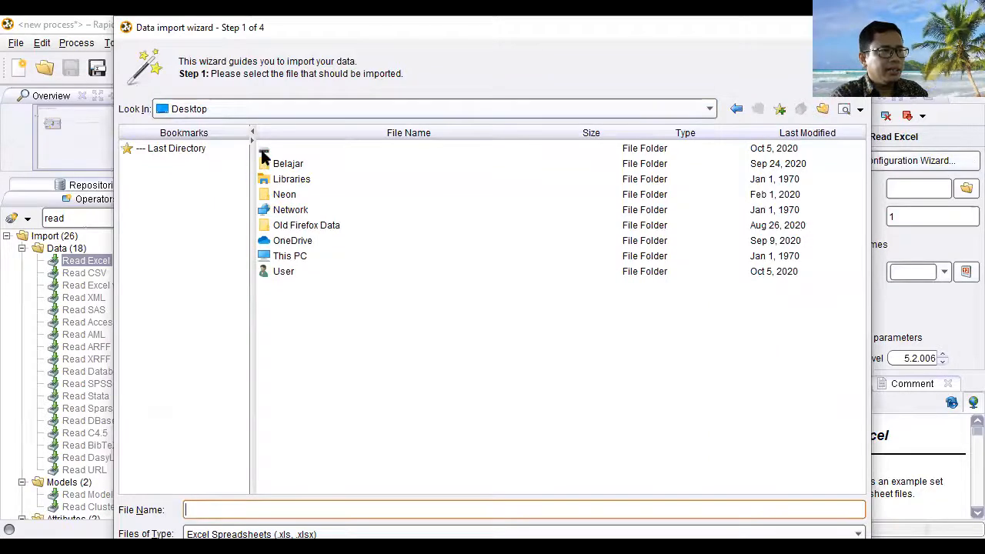
left_click(243, 112)
left_click(213, 113)
left_click(214, 114)
left_click(213, 113)
left_click(175, 114)
left_click(707, 110)
left_click(706, 110)
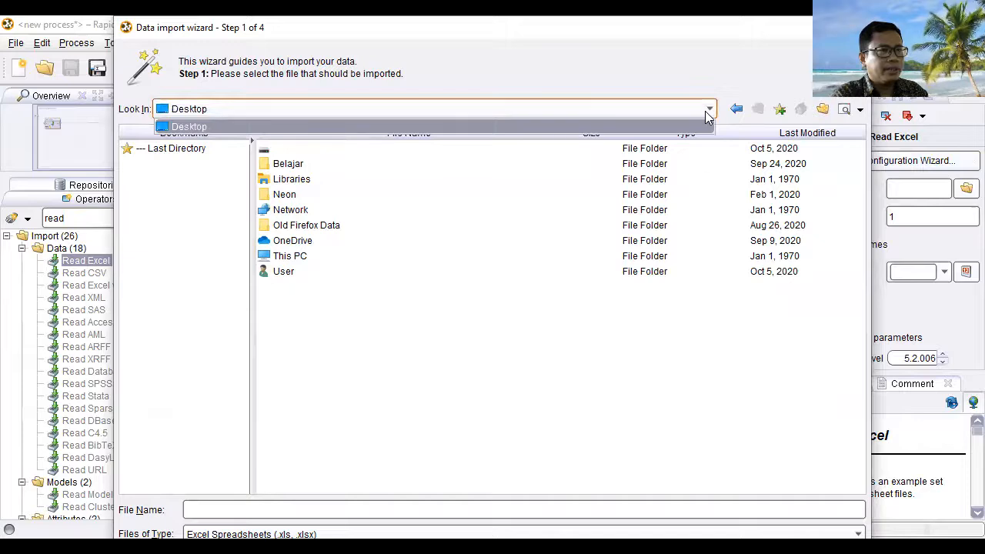
Step: Browse the import wizard from DATA (D:) to the Nusa Mandiri folder and open Alokasi Mengajar Ganjil 2020-2021
left_click(130, 148)
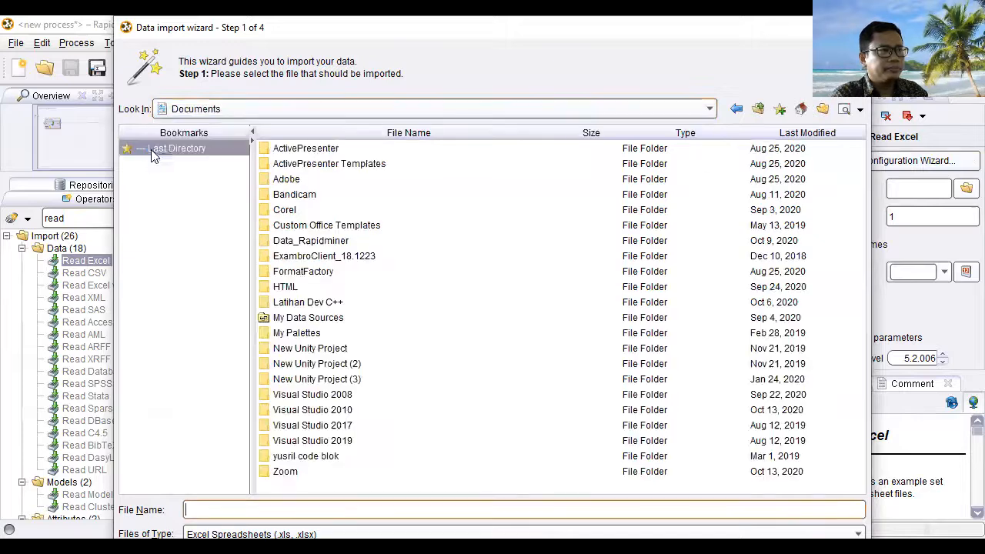
left_click(191, 110)
left_click(197, 142)
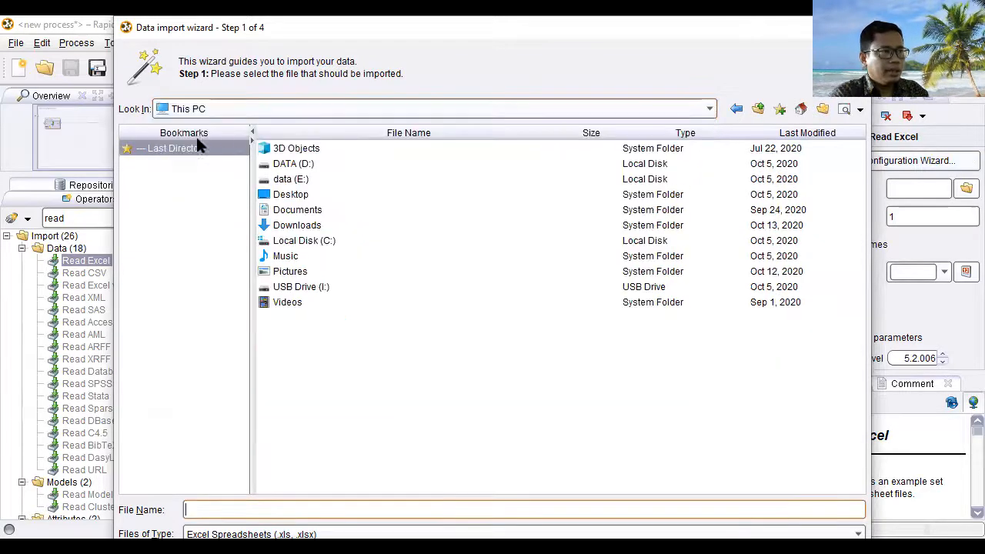
double_click(300, 163)
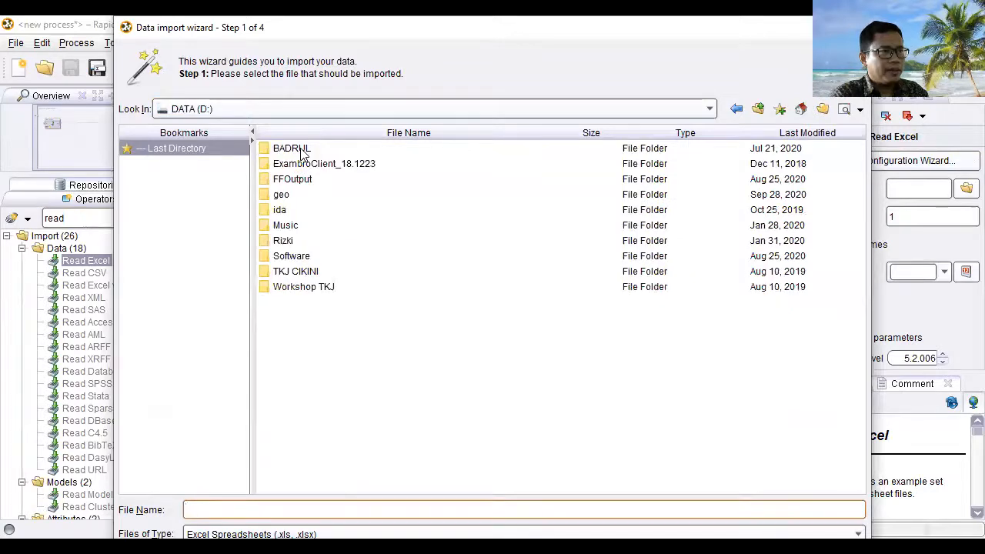
double_click(302, 148)
double_click(324, 241)
double_click(302, 149)
double_click(297, 163)
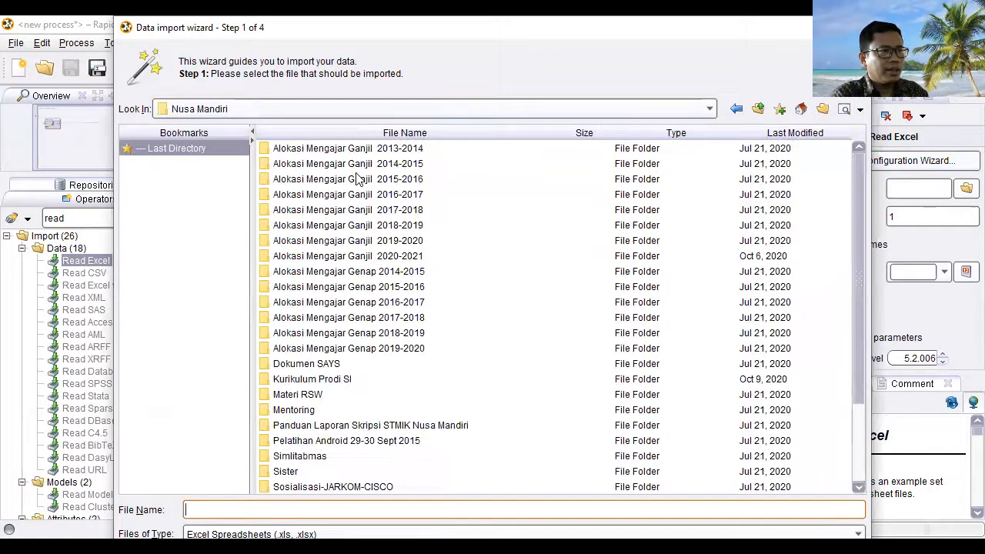
double_click(374, 256)
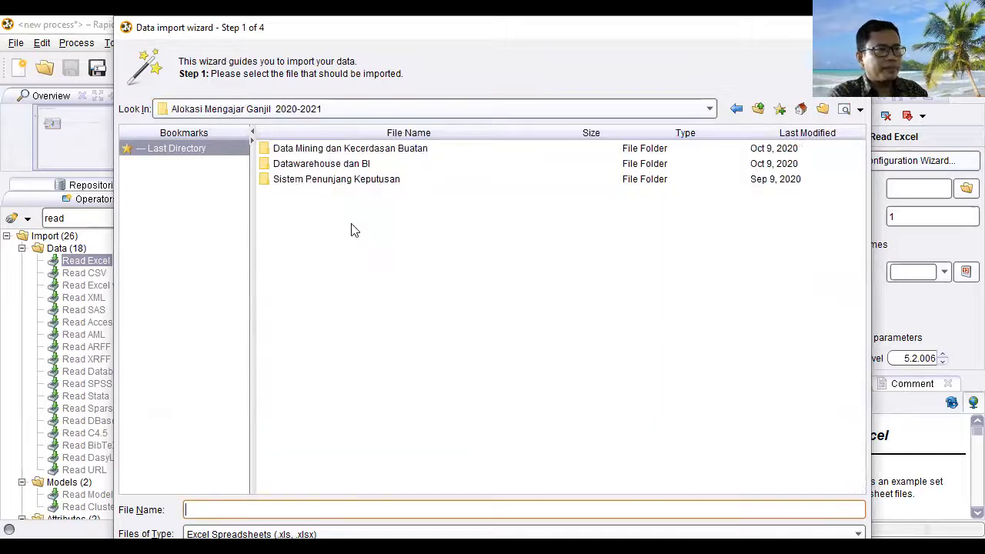
Step: Select datakelulusanmahasiswa.xls from the Excel dataset folder under Data Mining dan Kecerdasan Buatan
left_click(344, 149)
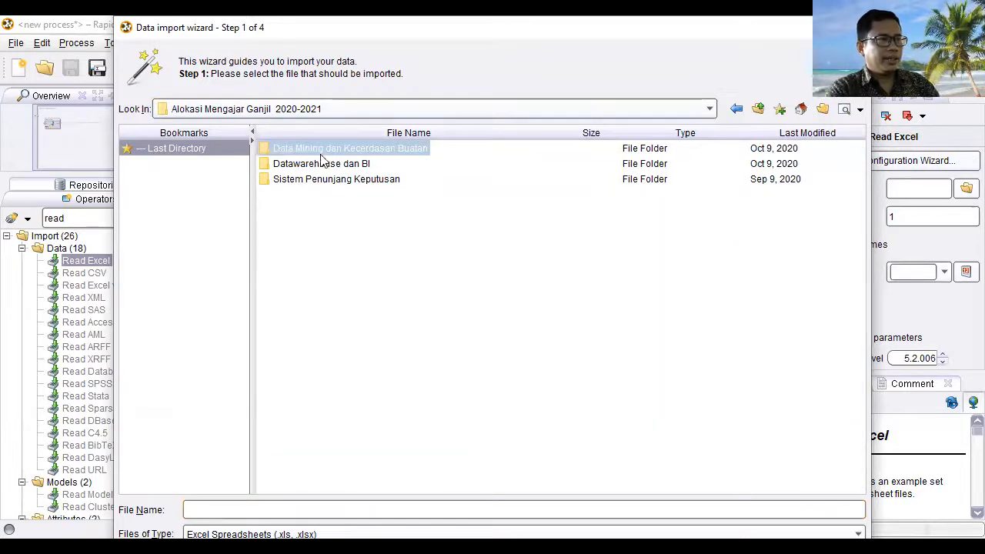
double_click(325, 151)
double_click(289, 164)
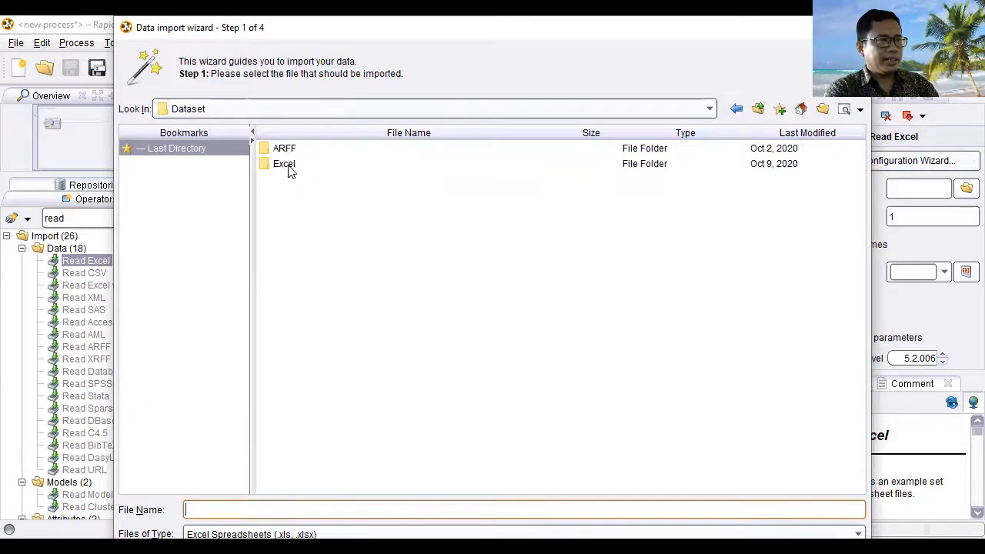
double_click(293, 165)
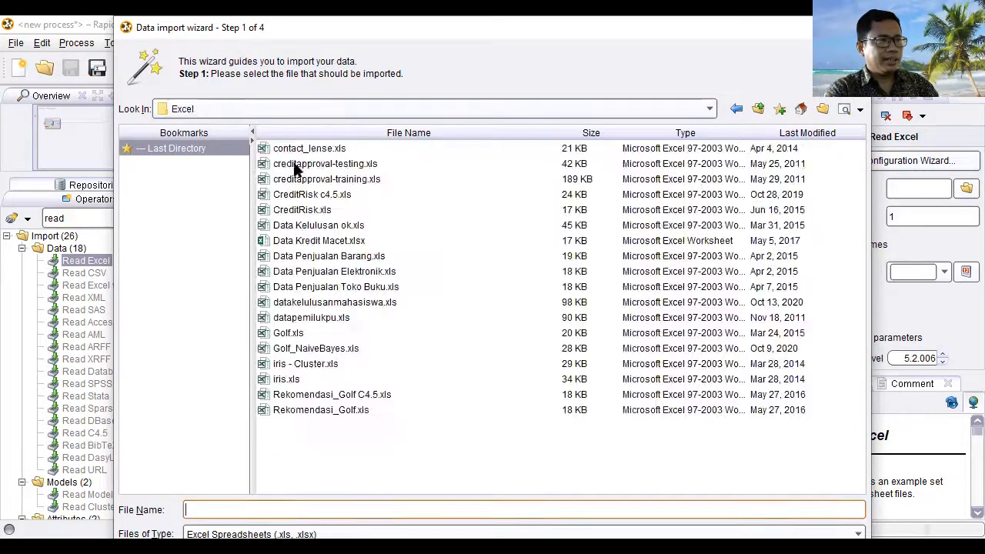
left_click(348, 304)
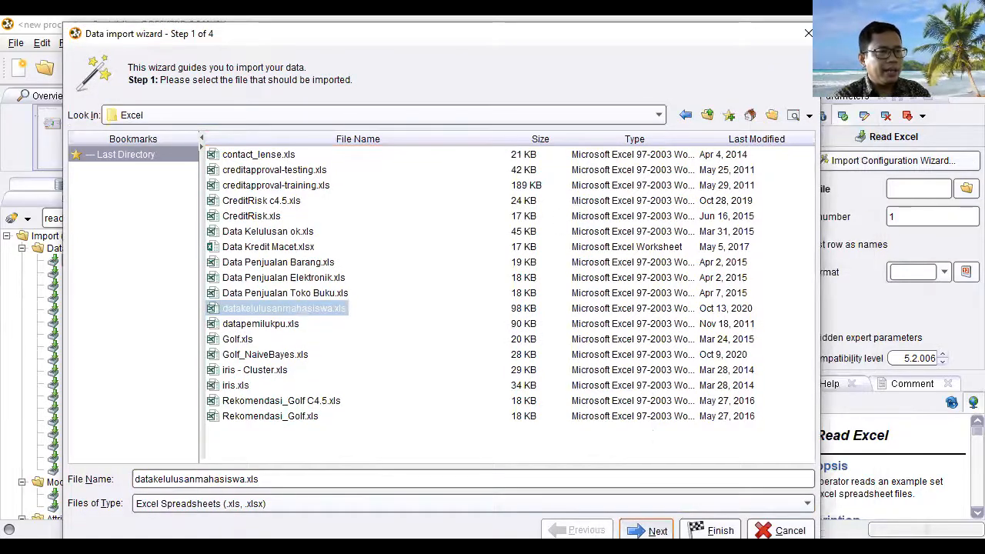
Step: Accept the chosen file, Sheet1 and the first row as attribute names, advancing to the attribute definition step
left_click(647, 530)
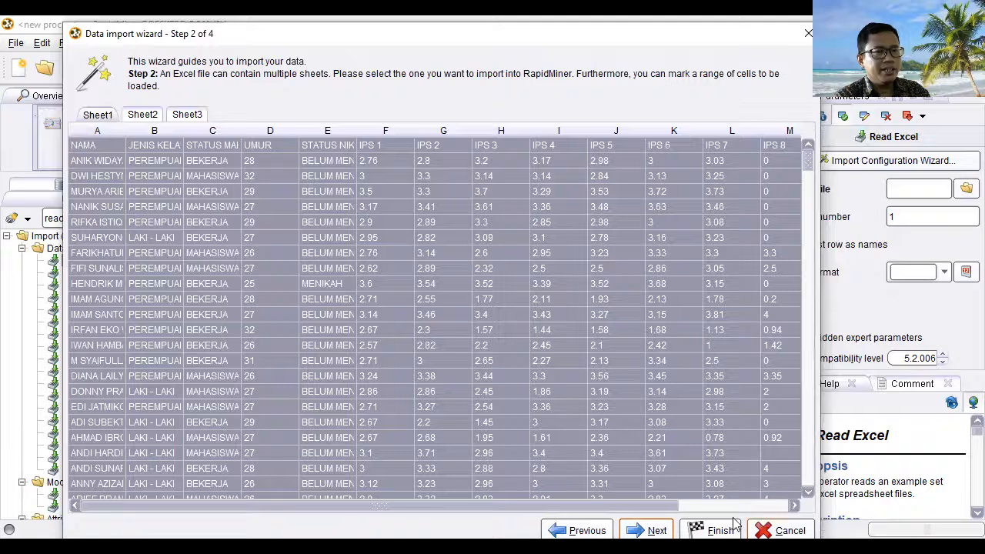
left_click(647, 530)
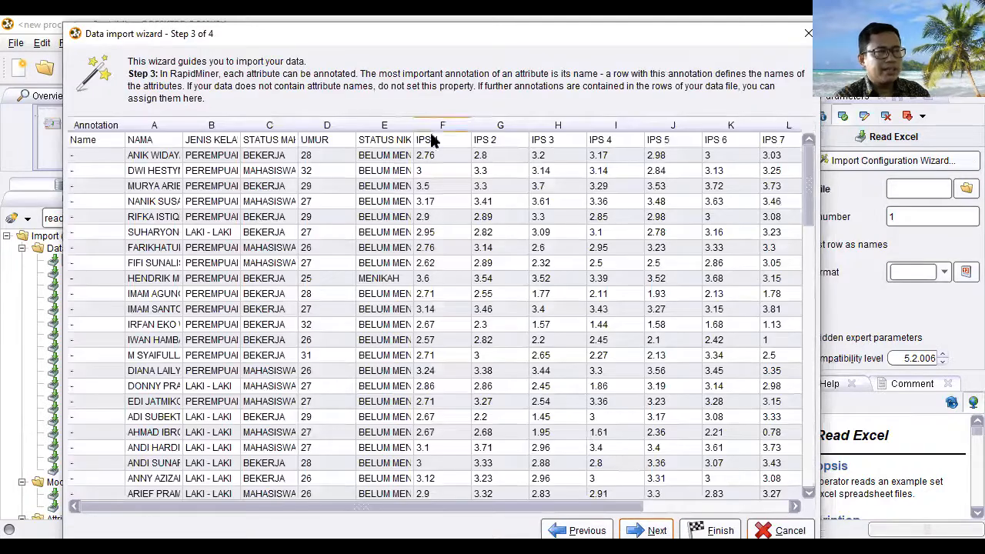
left_click(647, 531)
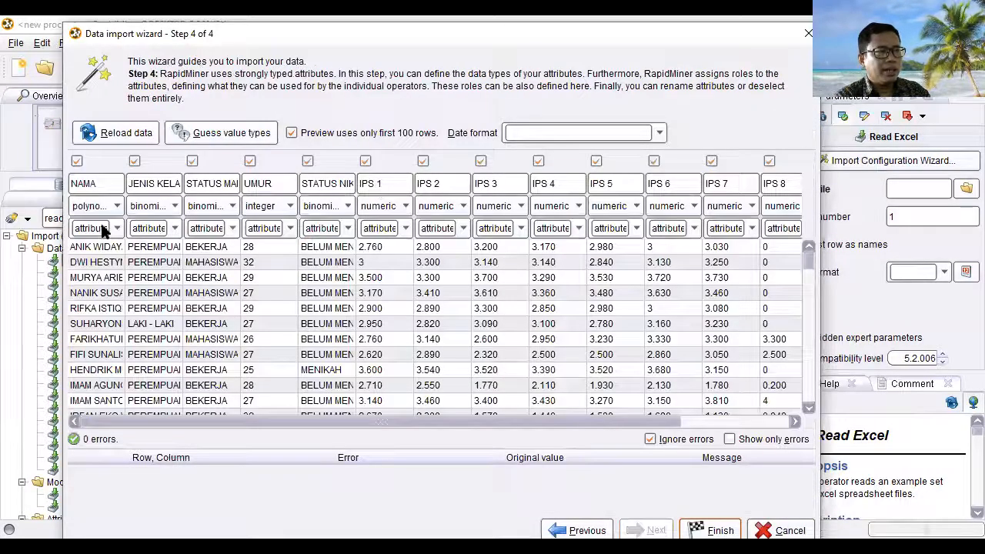
Step: Disable the preview limit of the first 100 rows and reload the data
left_click(290, 228)
left_click(290, 228)
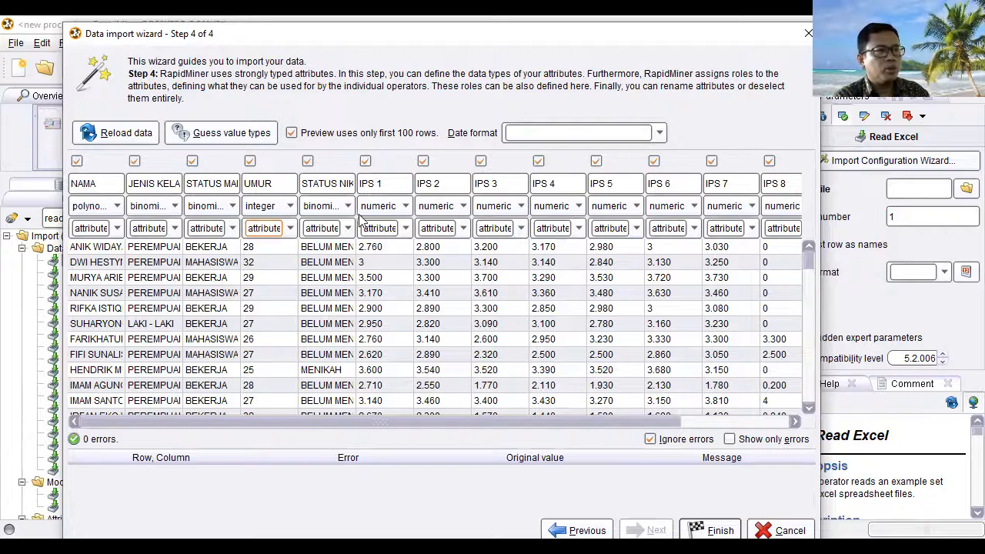
left_click(292, 132)
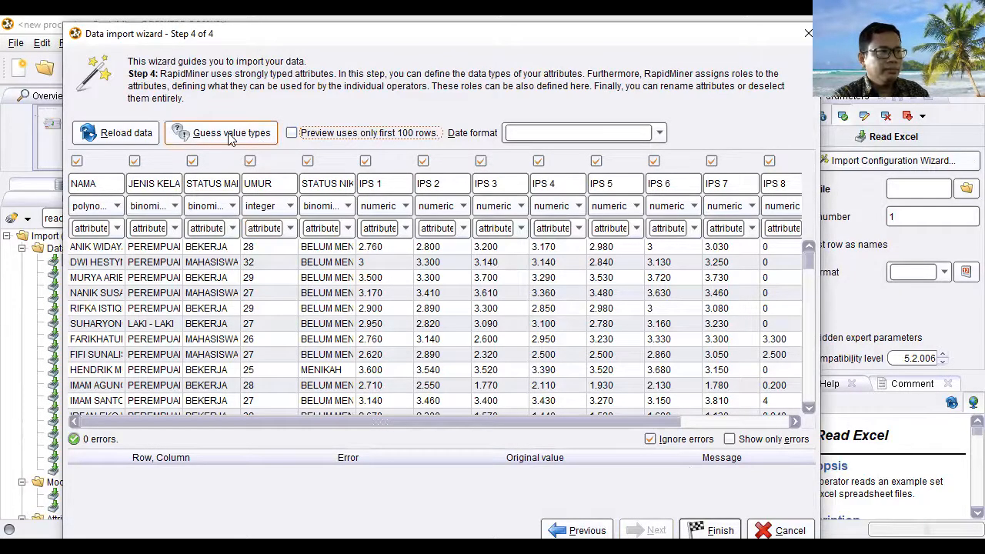
left_click(131, 134)
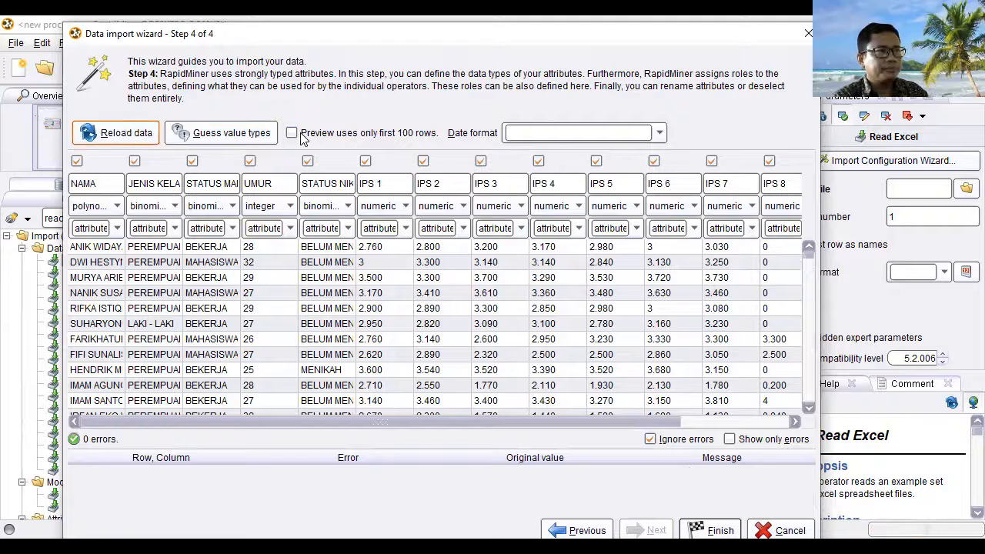
Step: Give the STATUS KELULUSAN attribute the label role and finish the data import
left_click_drag(637, 425, 760, 425)
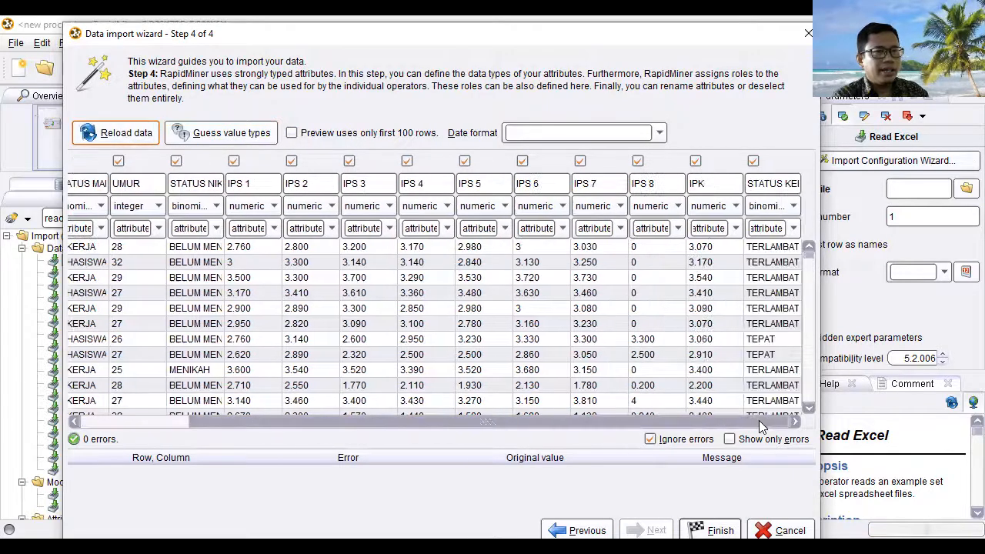
left_click(794, 228)
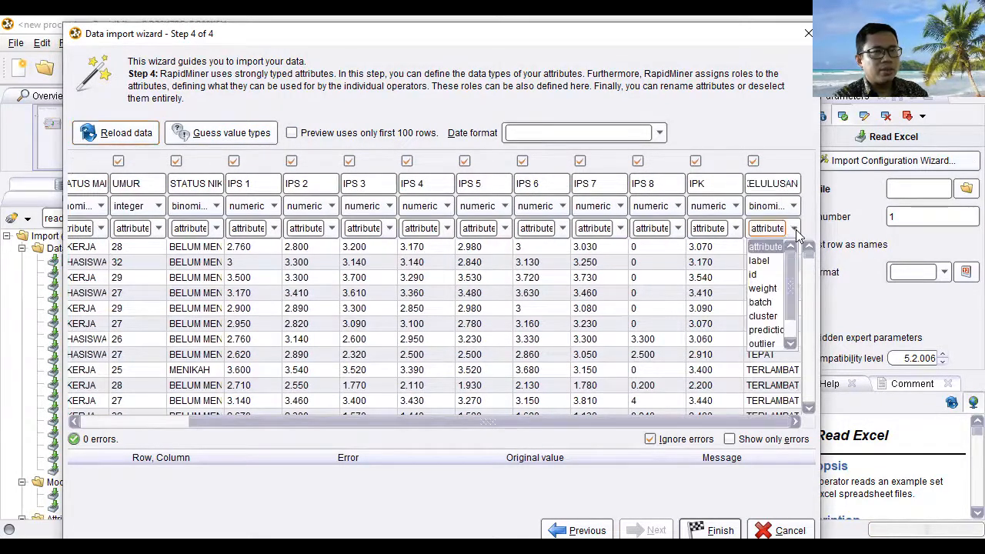
left_click(760, 262)
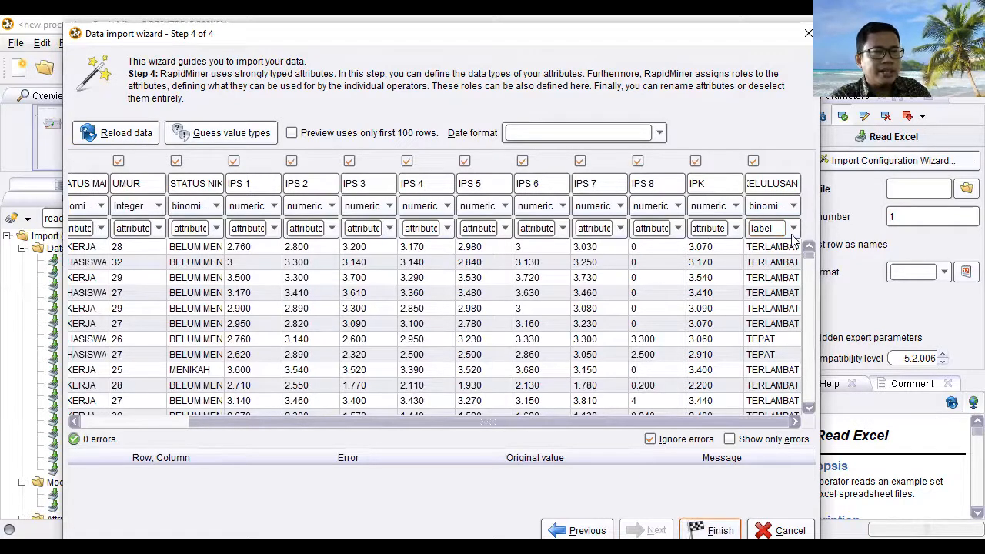
left_click(718, 530)
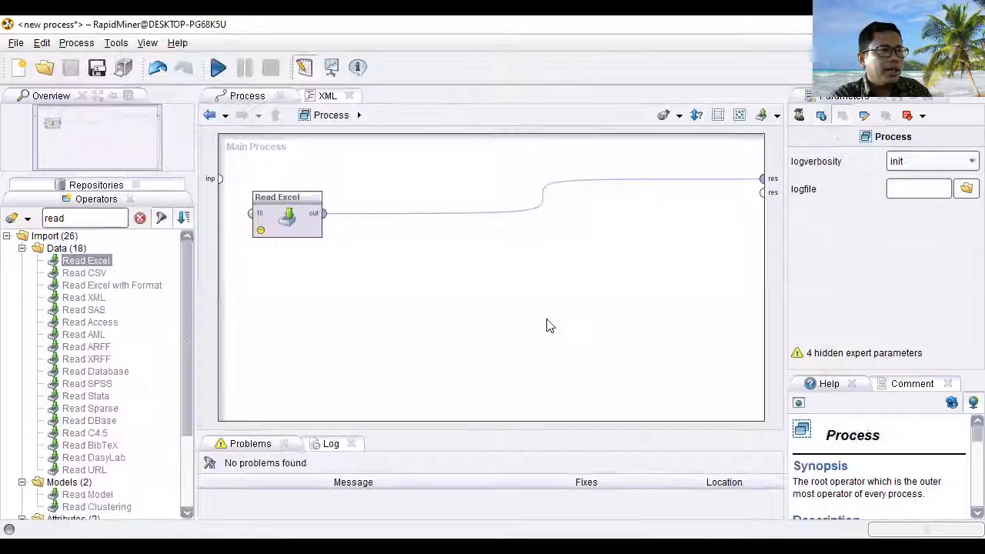
Step: Add a Nominal X-Validation building block to the process and open its subprocess
left_click(43, 44)
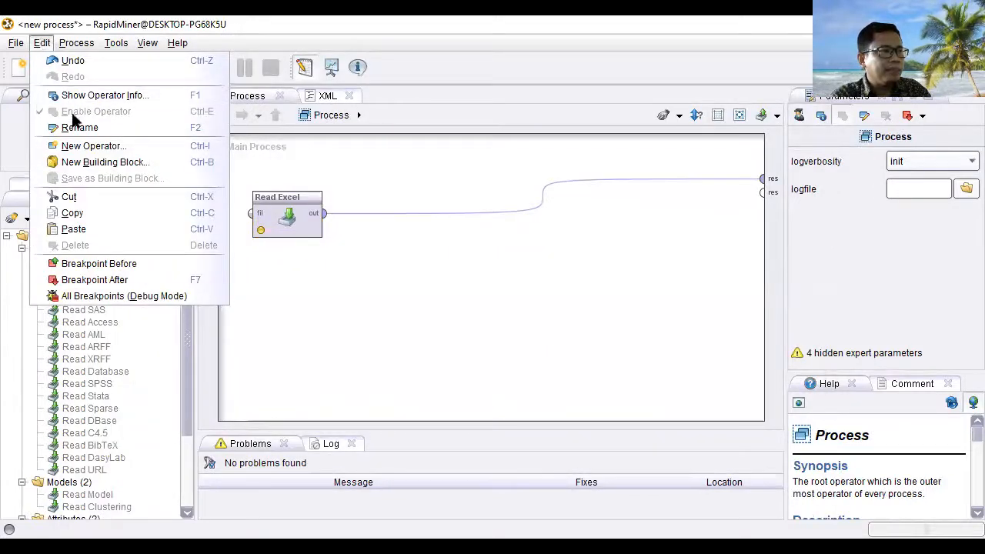
left_click(82, 163)
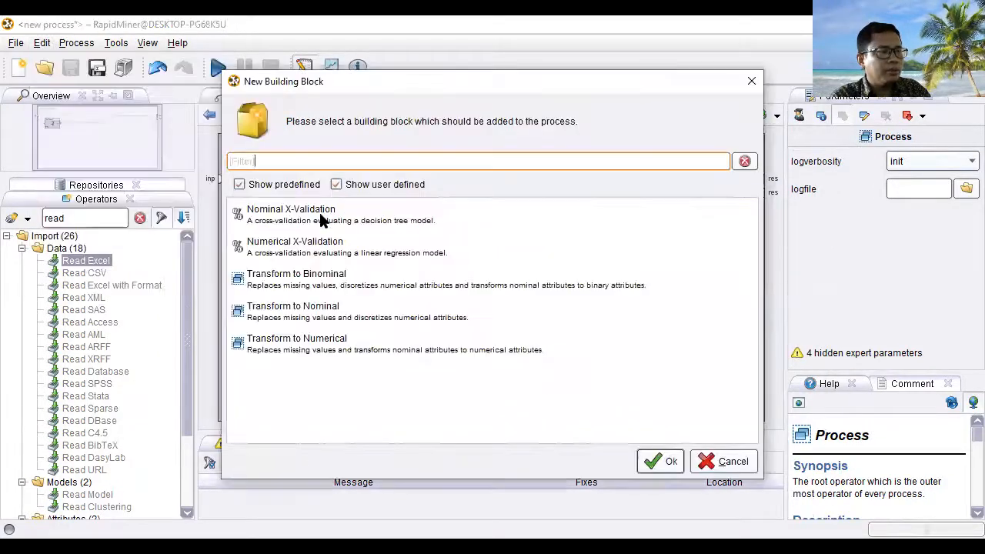
left_click(322, 217)
double_click(322, 218)
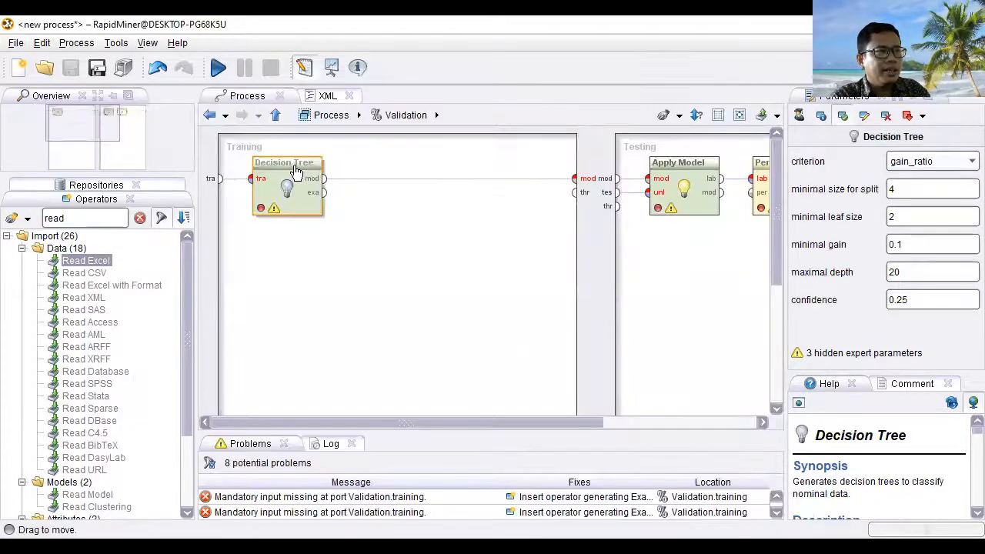
Step: Replace the Decision Tree operator in the Training area with Naive Bayes
right_click(296, 171)
mouse_move(362, 224)
mouse_move(548, 225)
mouse_move(538, 321)
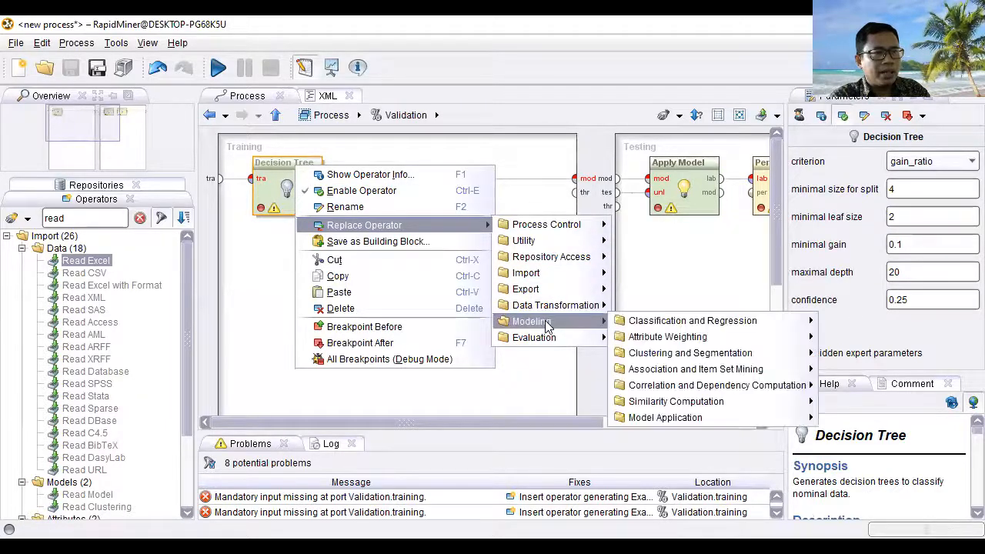
mouse_move(717, 323)
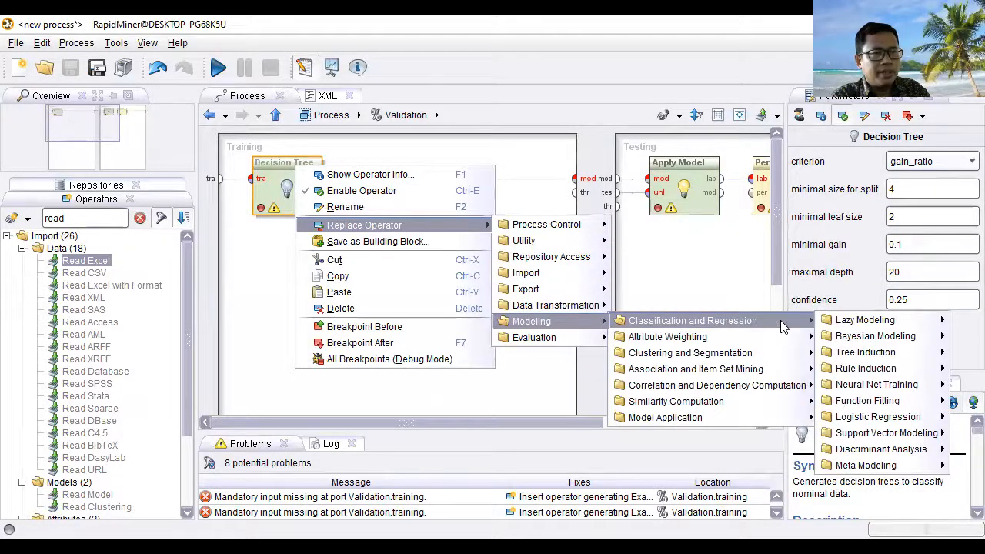
mouse_move(897, 340)
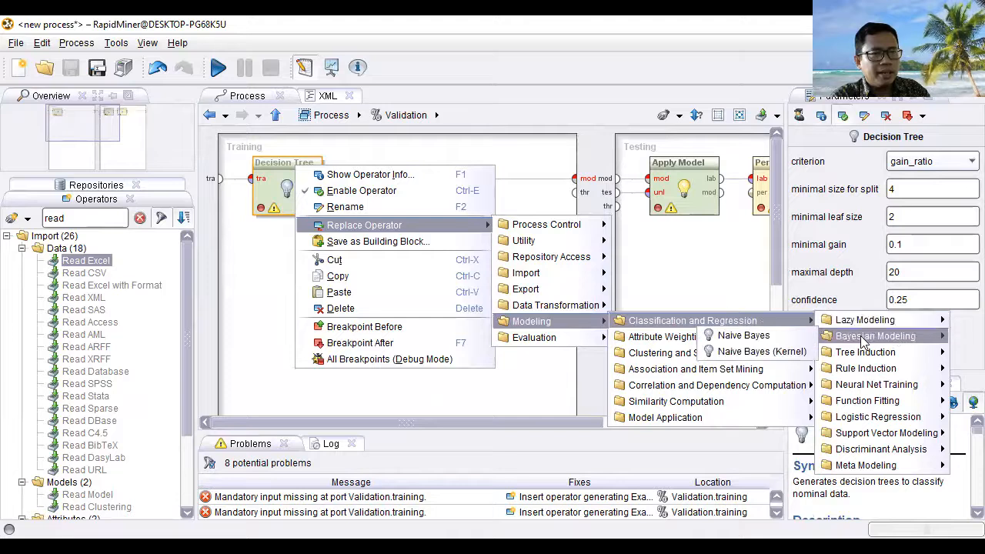
left_click(770, 339)
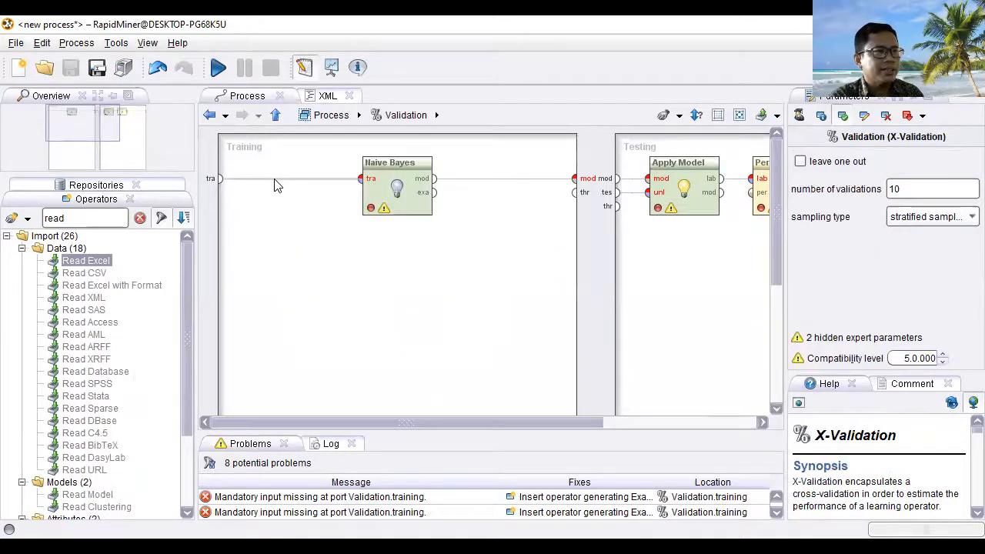
Step: Return to the main process, reposition Validation and connect Read Excel's output to its training input, replacing the existing connection
left_click(276, 116)
left_click_drag(286, 164, 492, 233)
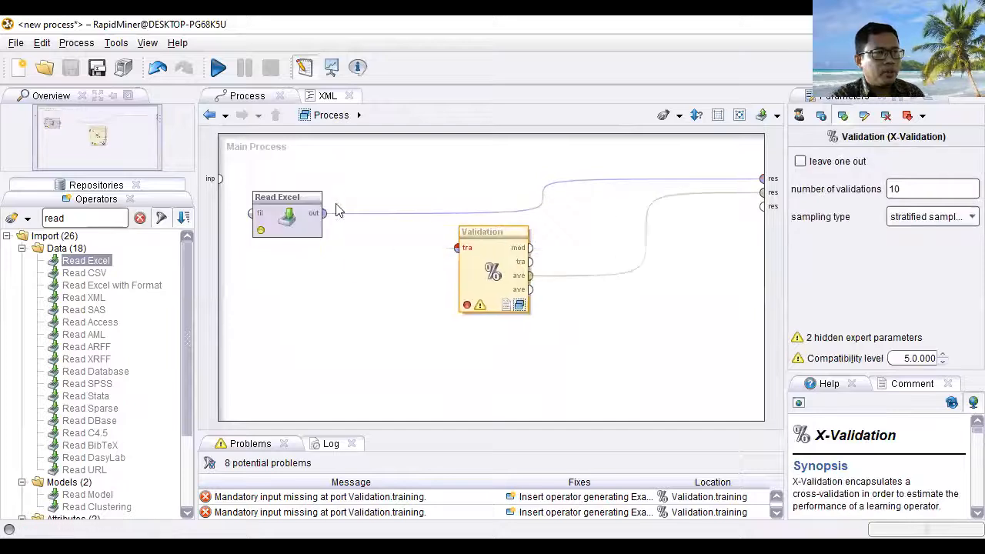
left_click_drag(321, 218, 459, 248)
left_click(578, 326)
Step: Connect Validation's mod, tra and first ave outputs to the process results, and check its Training and Testing subprocess
left_click_drag(478, 179, 761, 179)
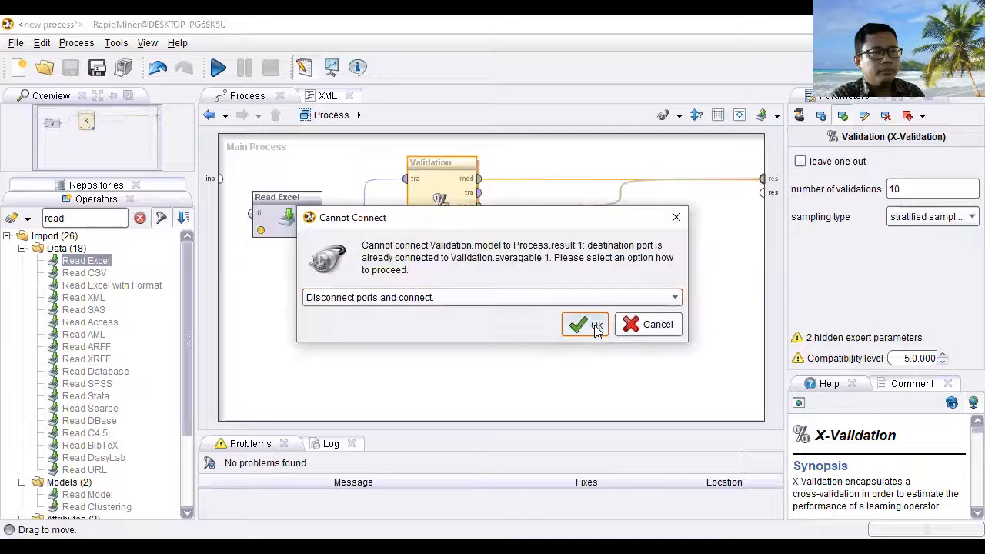
left_click_drag(479, 192, 763, 193)
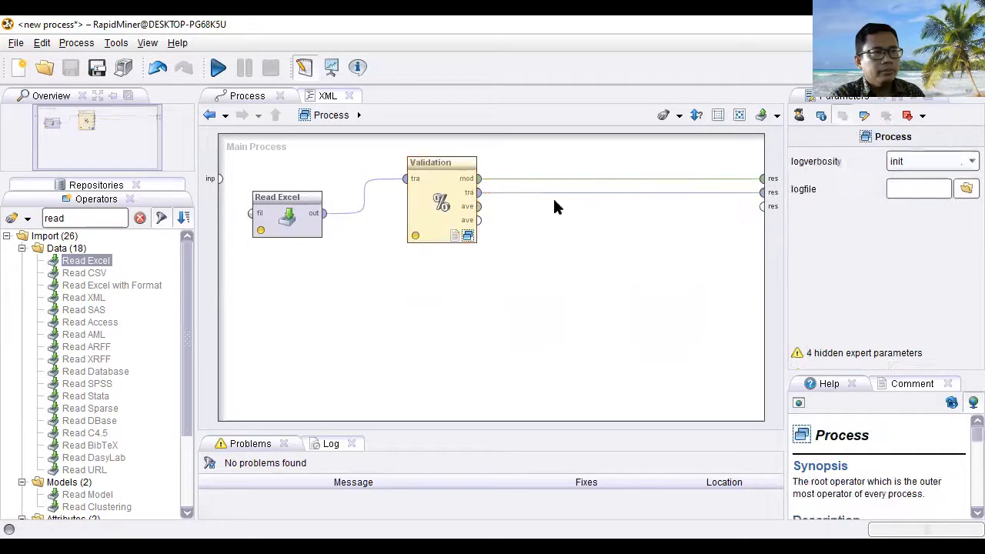
left_click_drag(478, 208, 762, 206)
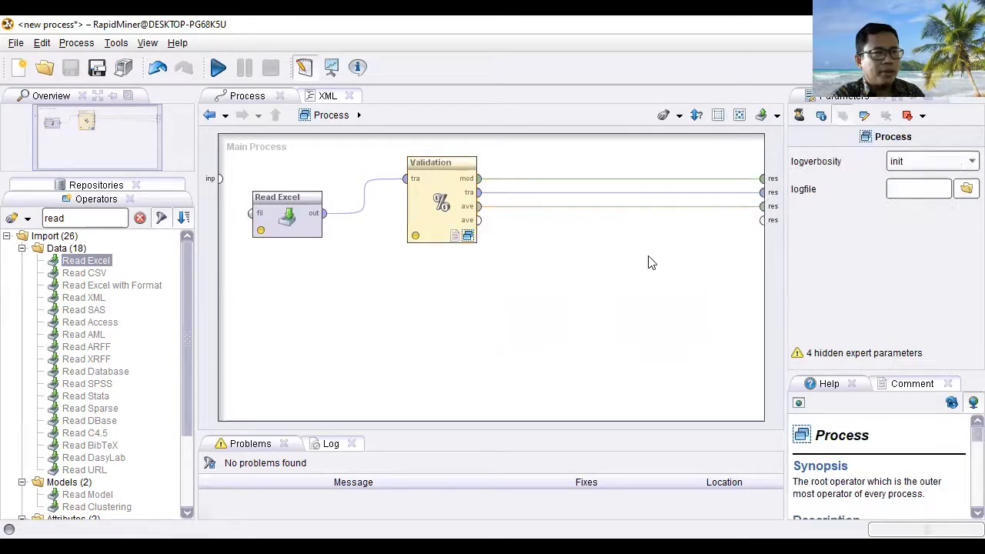
double_click(466, 234)
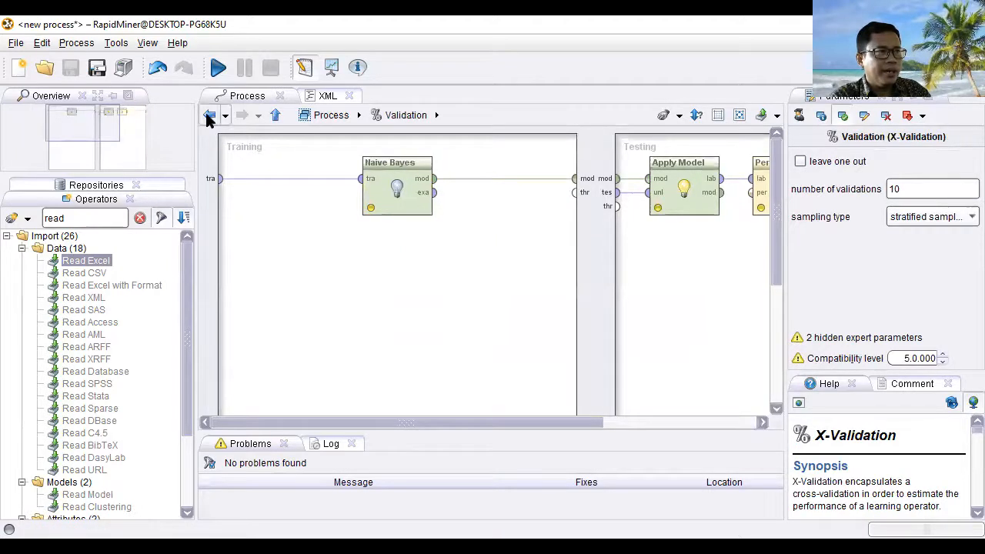
left_click(274, 115)
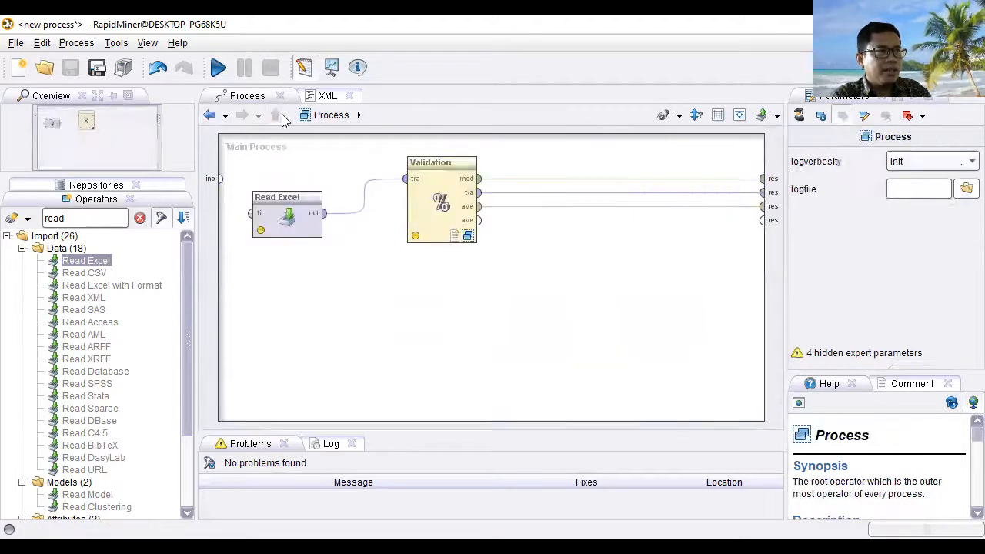
Step: Run the process without saving it, switch to the result perspective and display the PerformanceVector
left_click(217, 67)
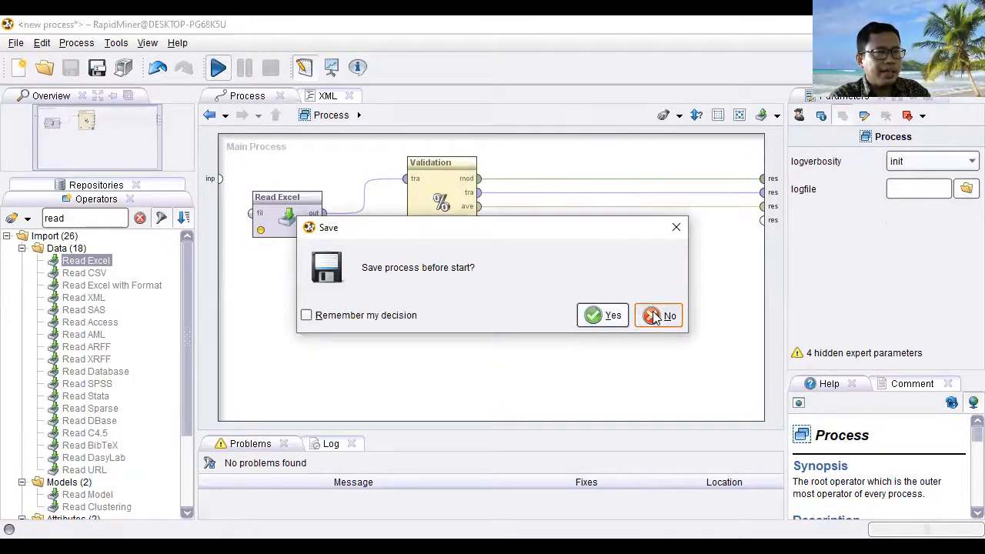
left_click(654, 316)
left_click(597, 322)
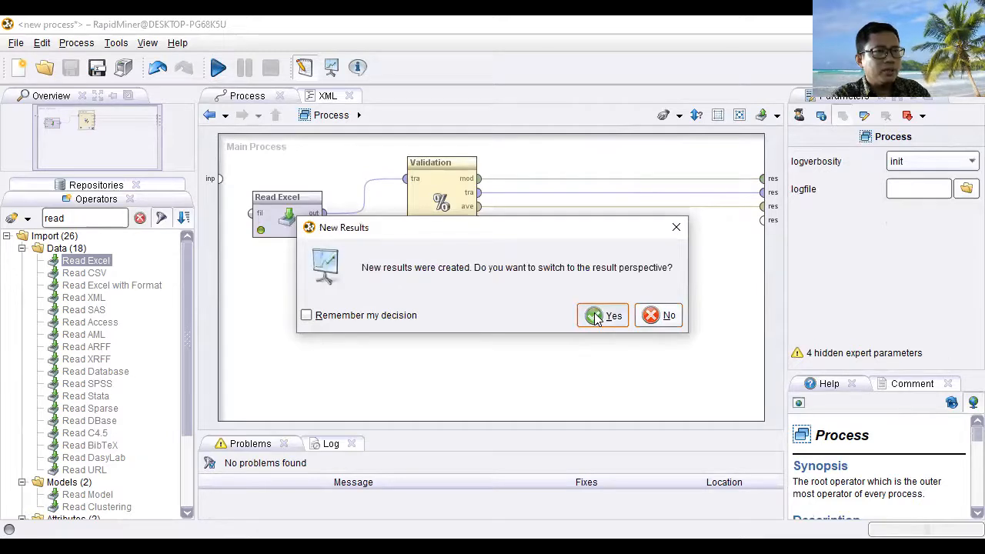
left_click(599, 316)
left_click(226, 99)
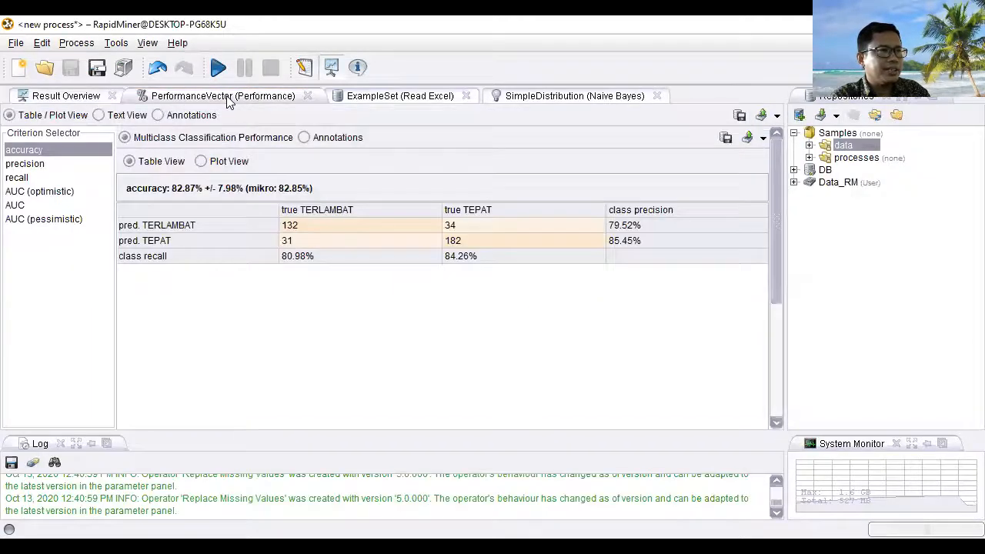
Step: Review the text description of the Naive Bayes SimpleDistribution model and return to the PerformanceVector result
left_click(587, 100)
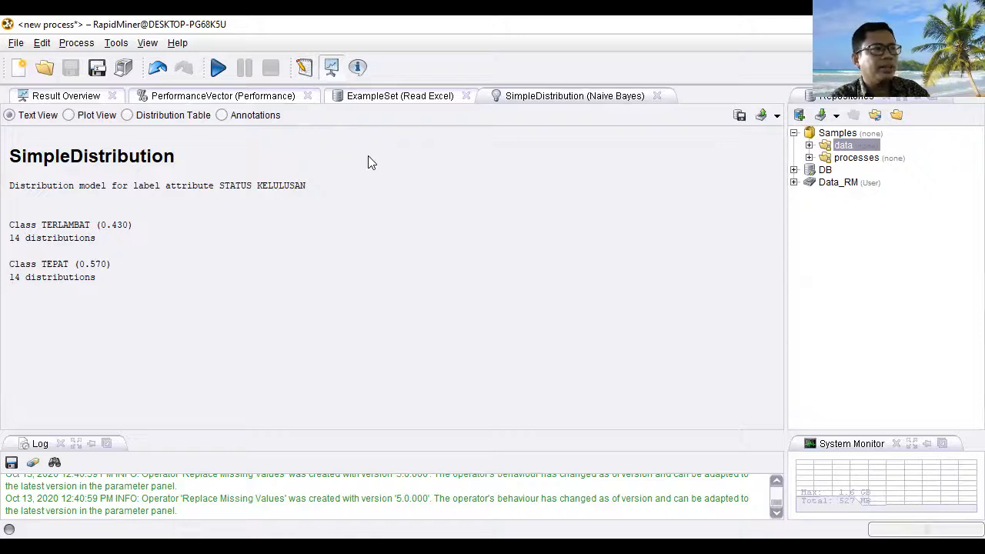
left_click(222, 97)
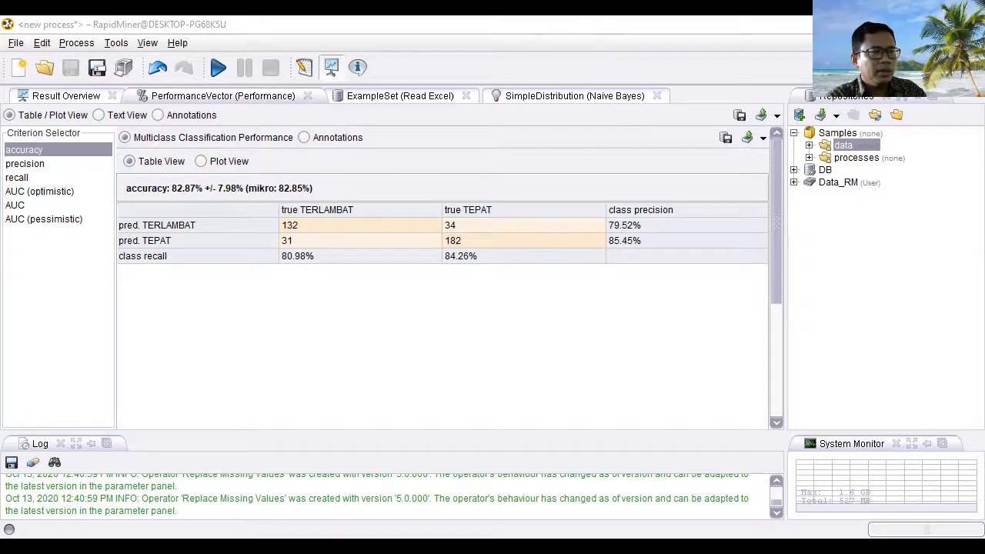
Step: Examine the accuracy confusion matrix, comparing the correctly predicted TERLAMBAT and TEPAT cells with the two misclassified cells
left_click(297, 225)
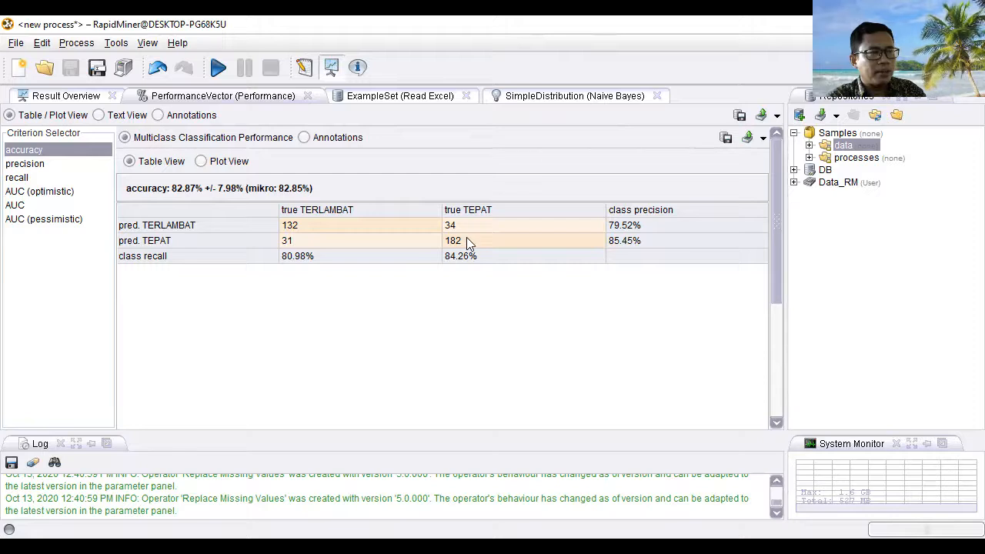
left_click(307, 231)
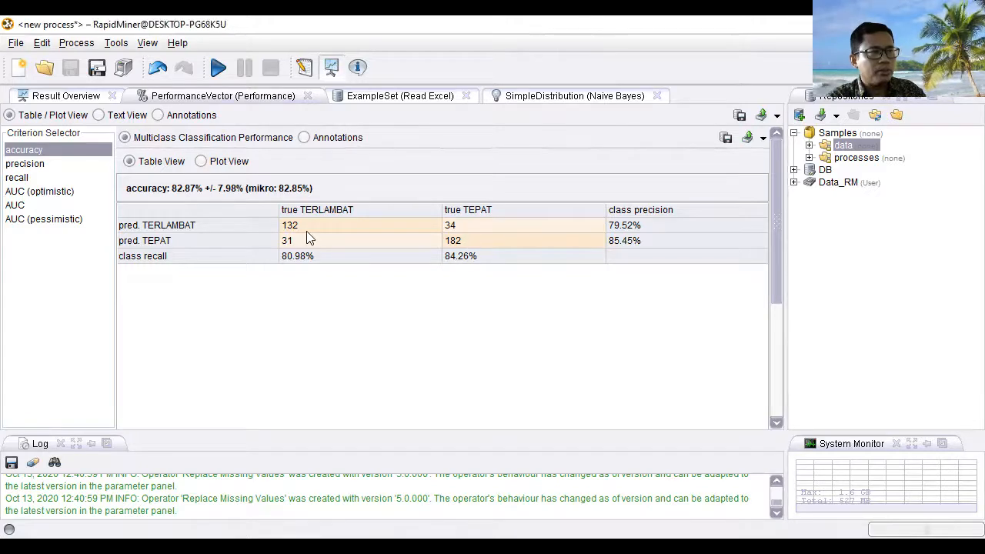
left_click(302, 226)
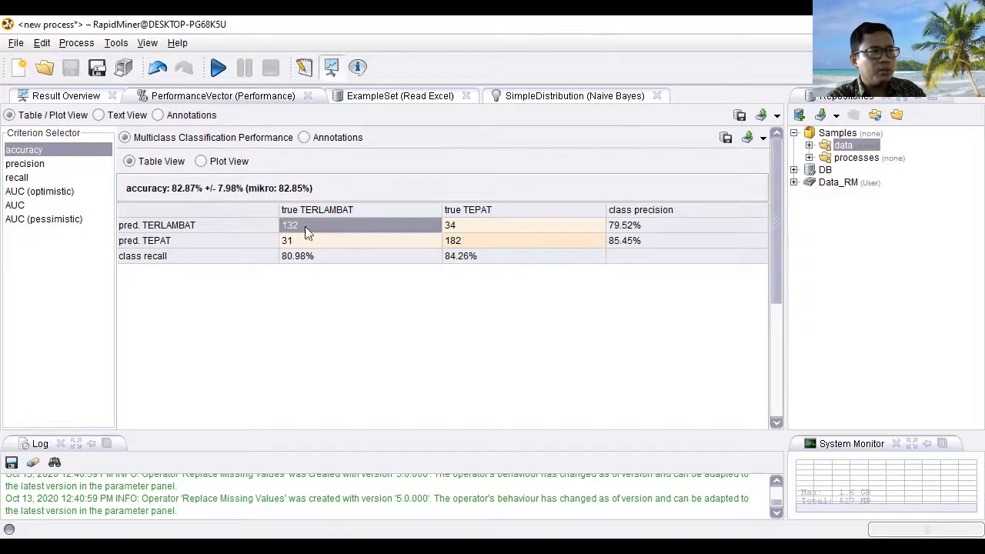
left_click(461, 241)
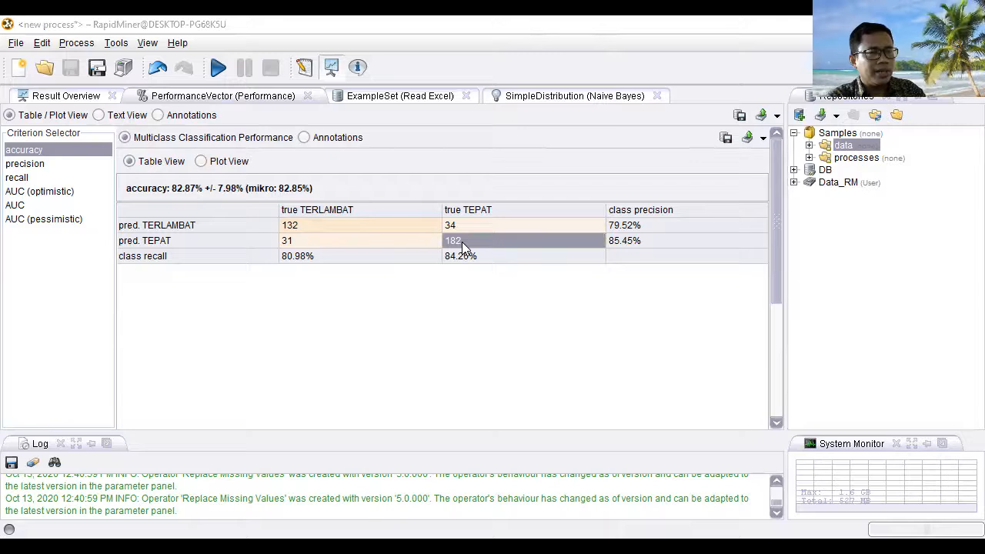
left_click(371, 233)
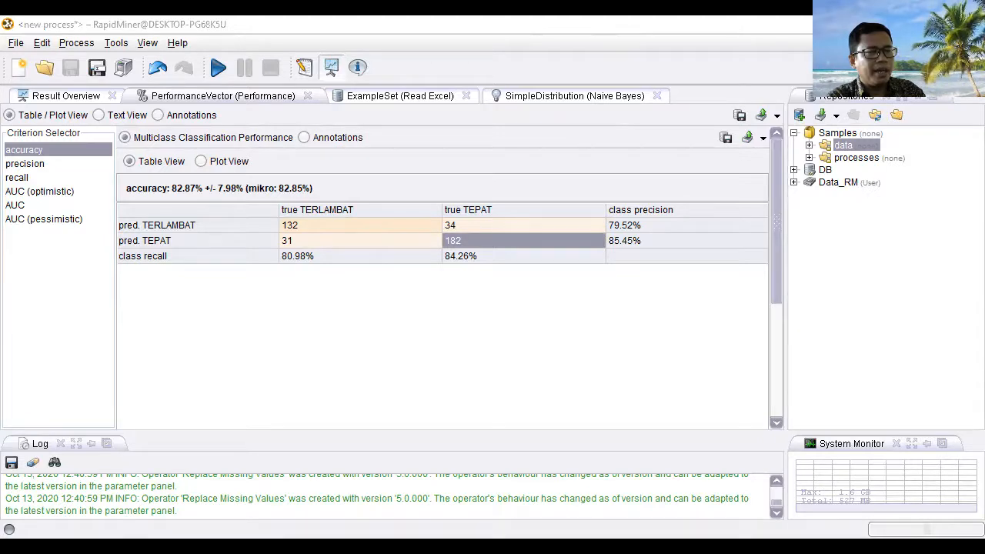
key("alt+Tab")
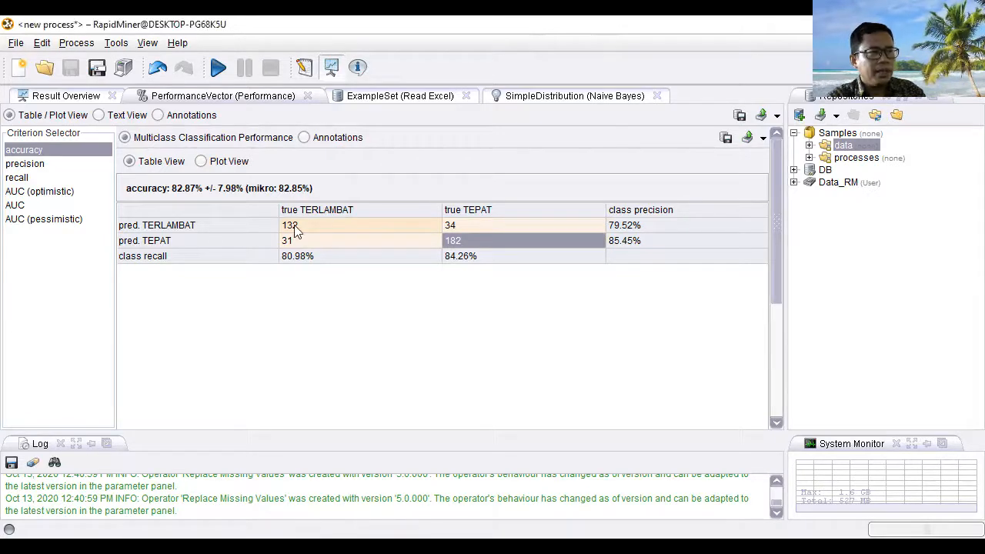
left_click(293, 225)
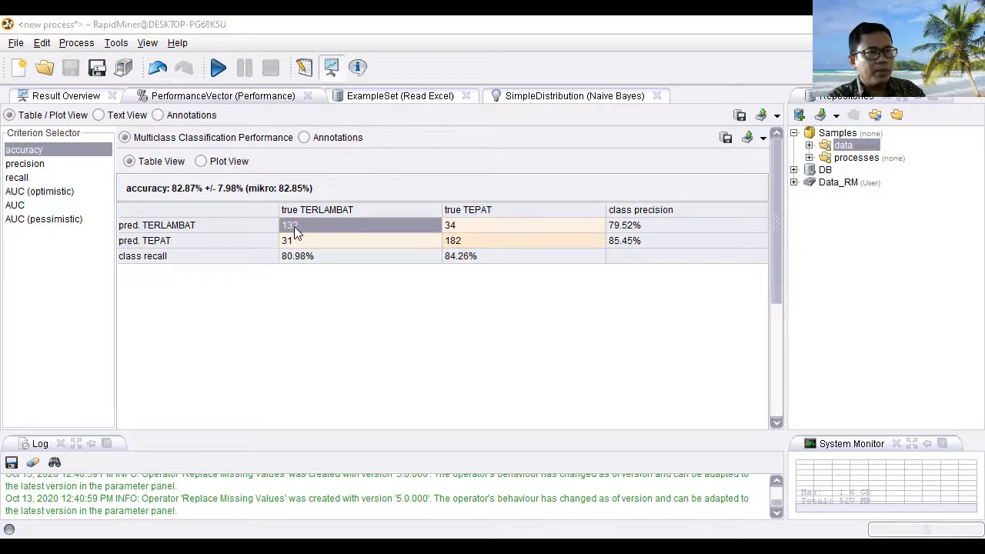
left_click(456, 241)
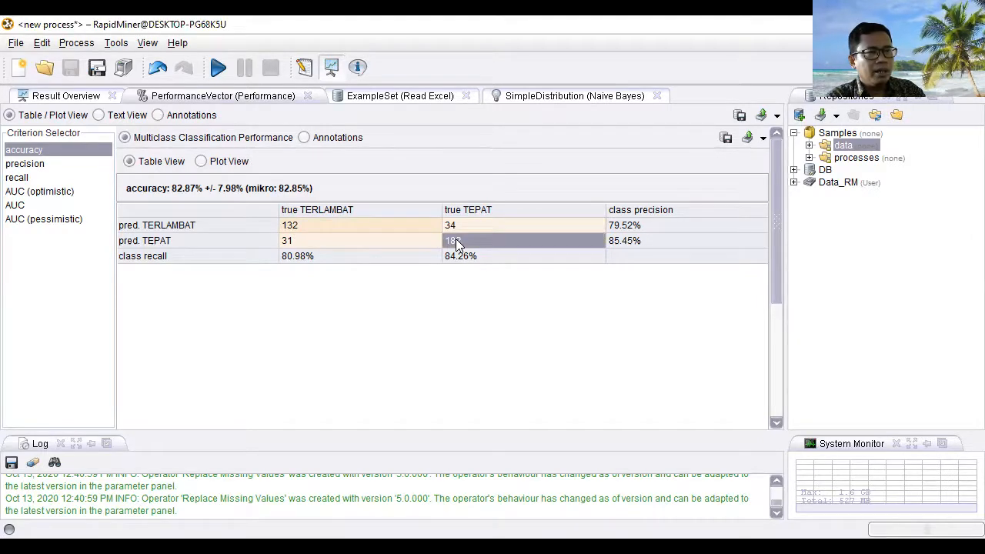
left_click(458, 226)
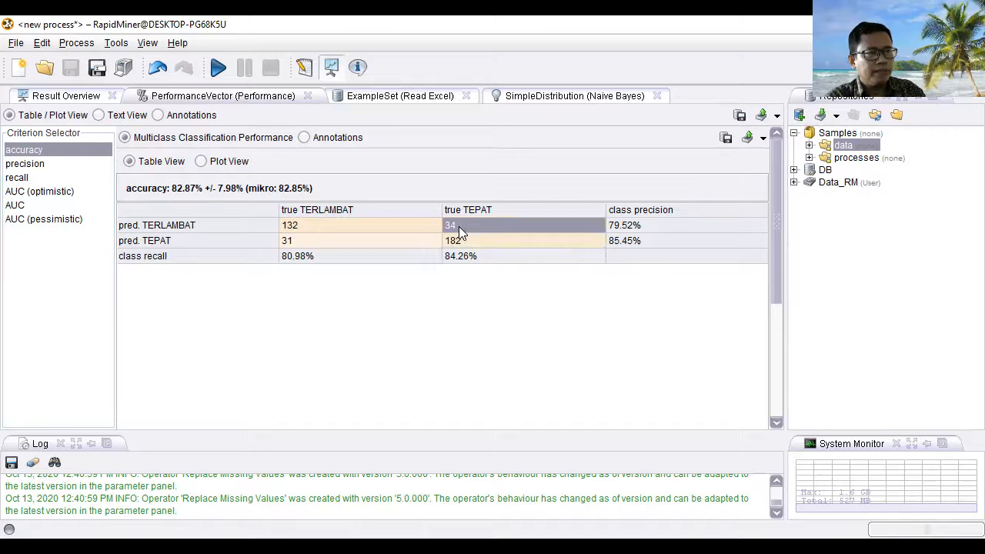
left_click(356, 241)
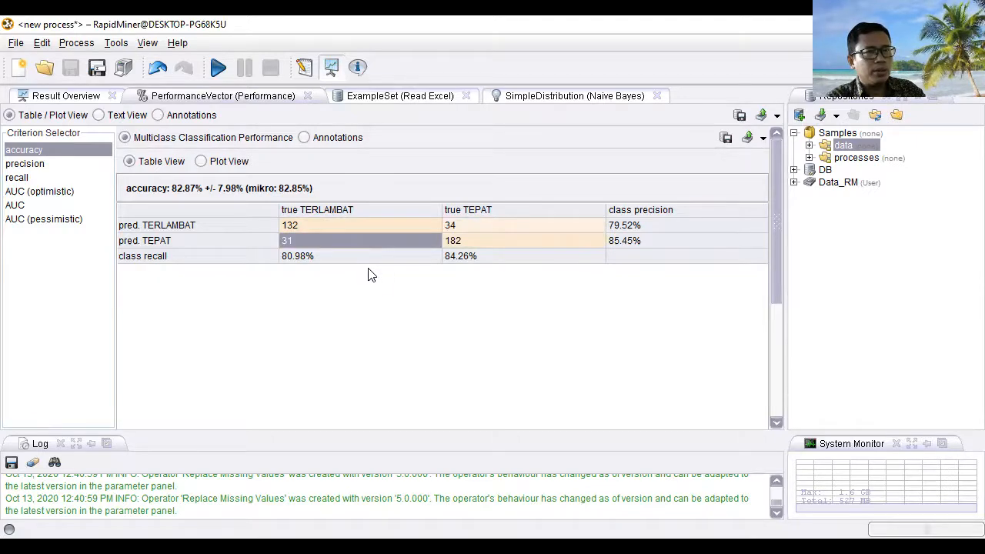